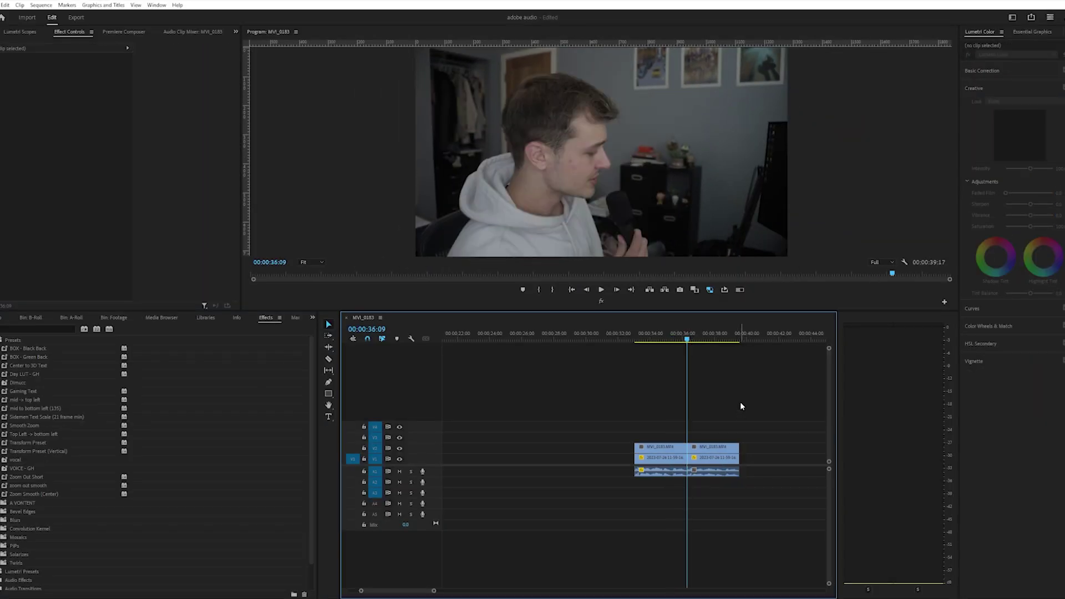
Apply Parametric Equalizer to the right audio clip on A1 and select the clip
key("ctrl+z")
key("ctrl+shift+z")
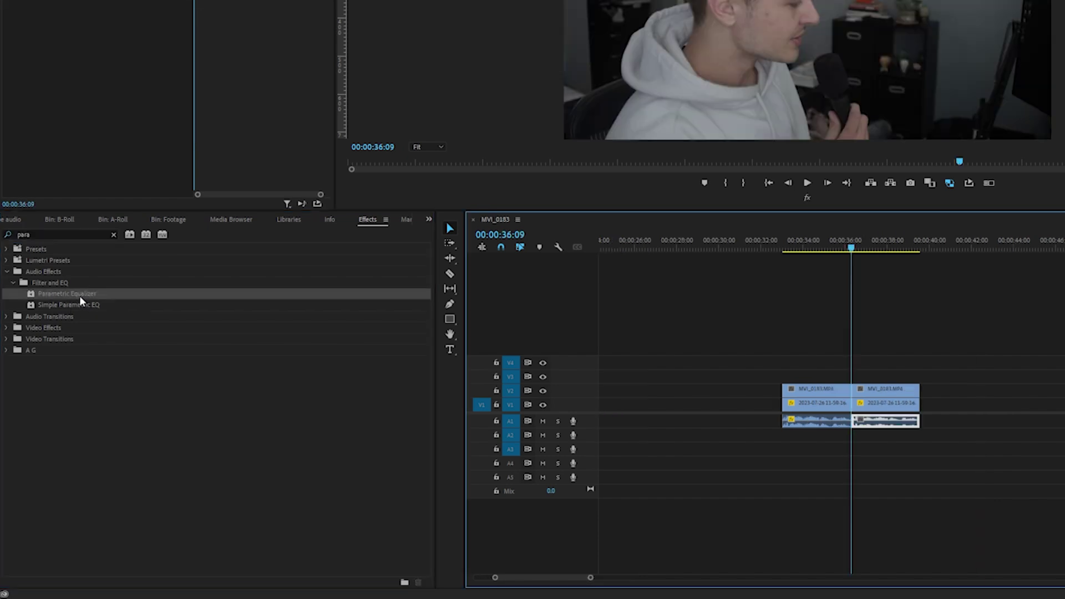
left_click_drag(74, 294, 906, 433)
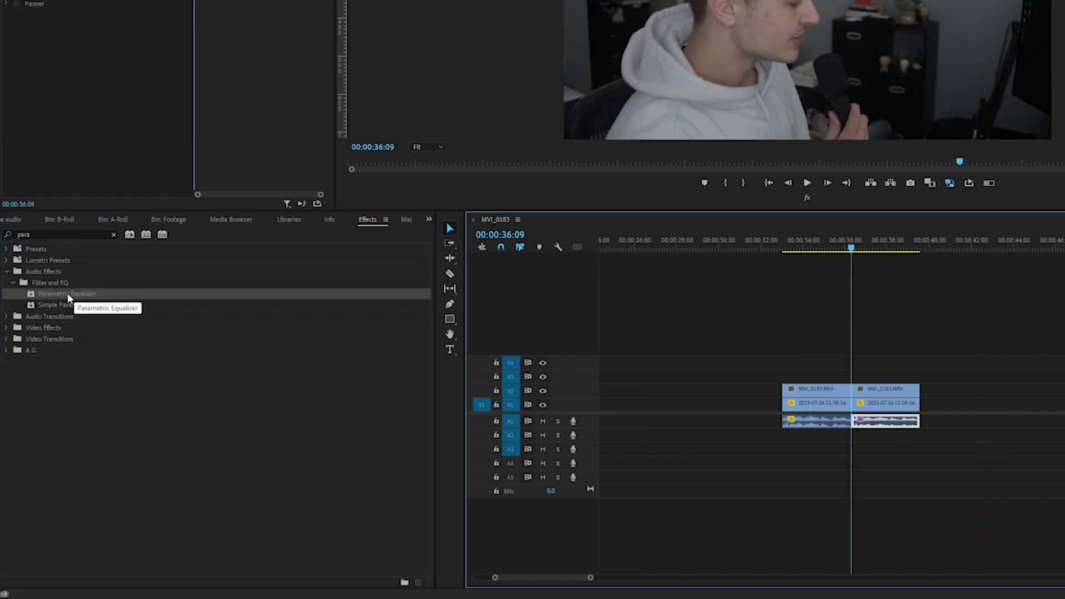
left_click(884, 423)
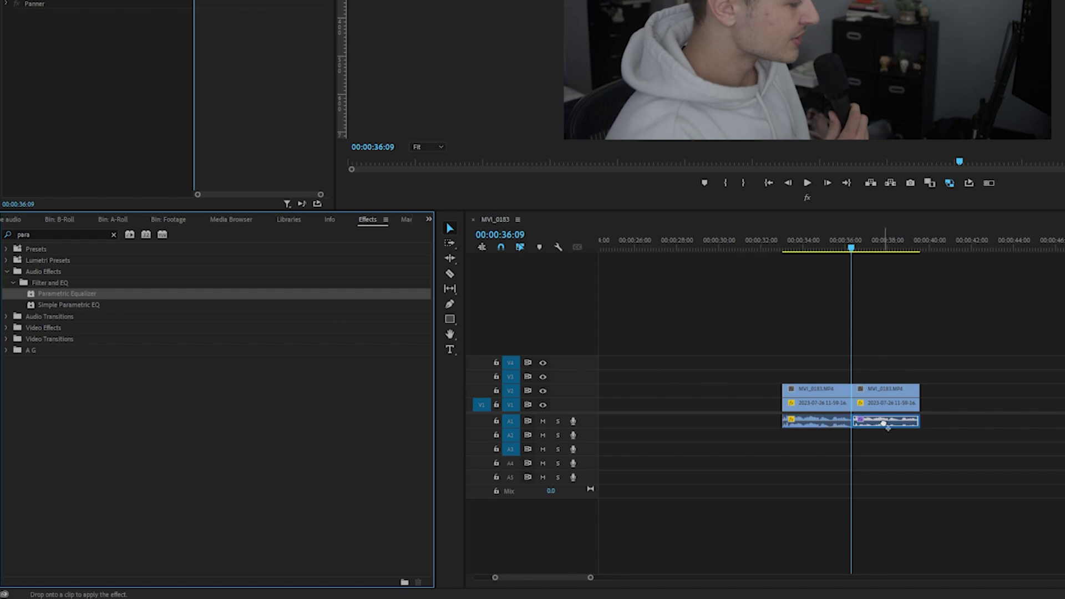
Search for DeEsser and DeNoise and add both to the same clip
left_click(6, 236)
type("dees")
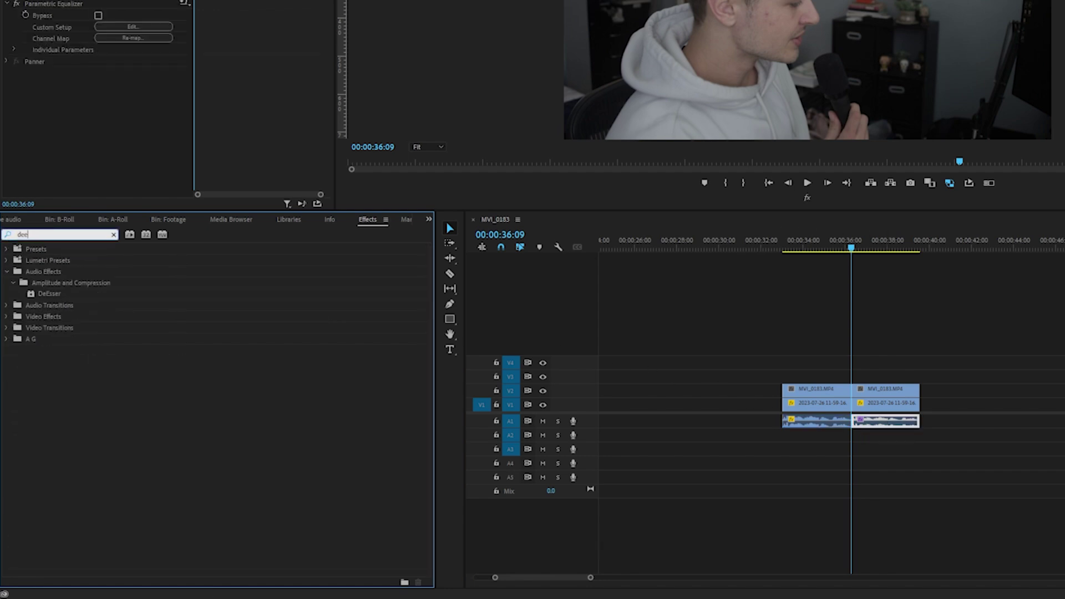
left_click_drag(50, 293, 882, 421)
left_click(56, 234)
type("den")
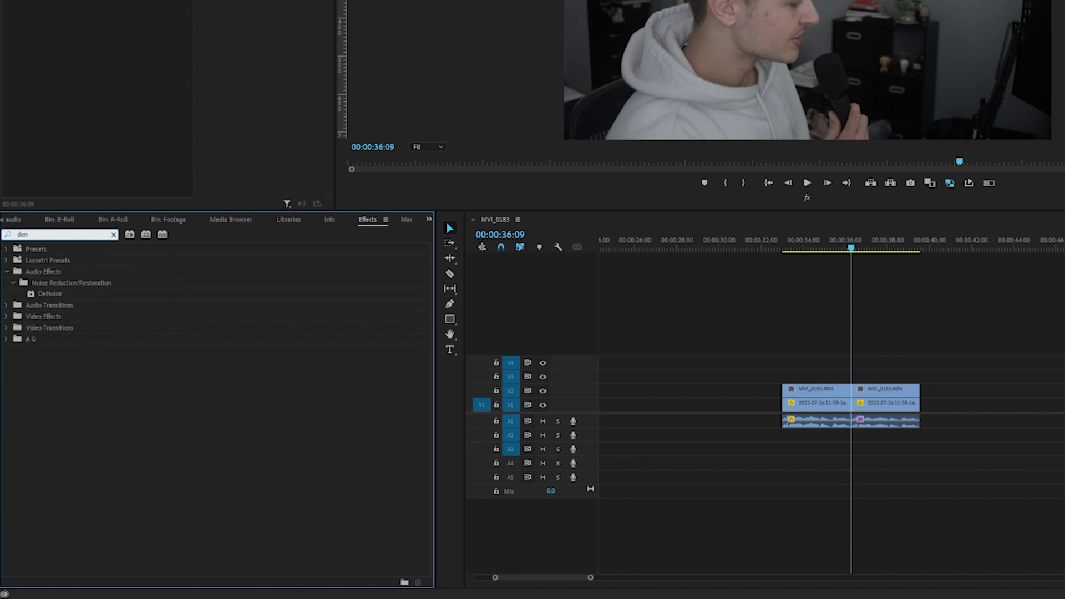
left_click_drag(49, 293, 885, 422)
Add Single-band Compressor, Amplify and Hard Limiter to the clip
left_click(56, 235)
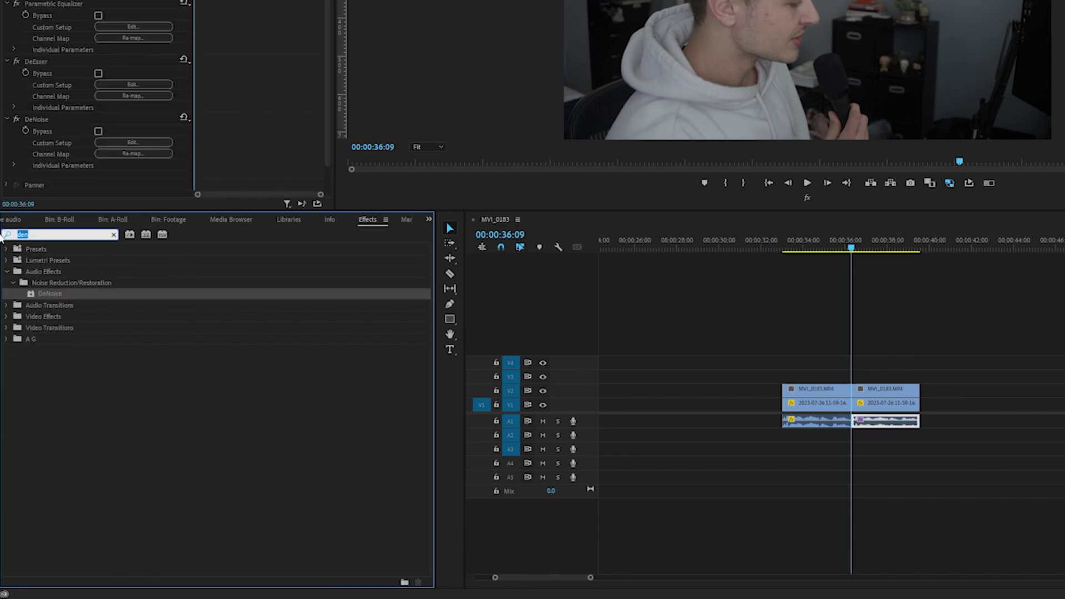
type("singl")
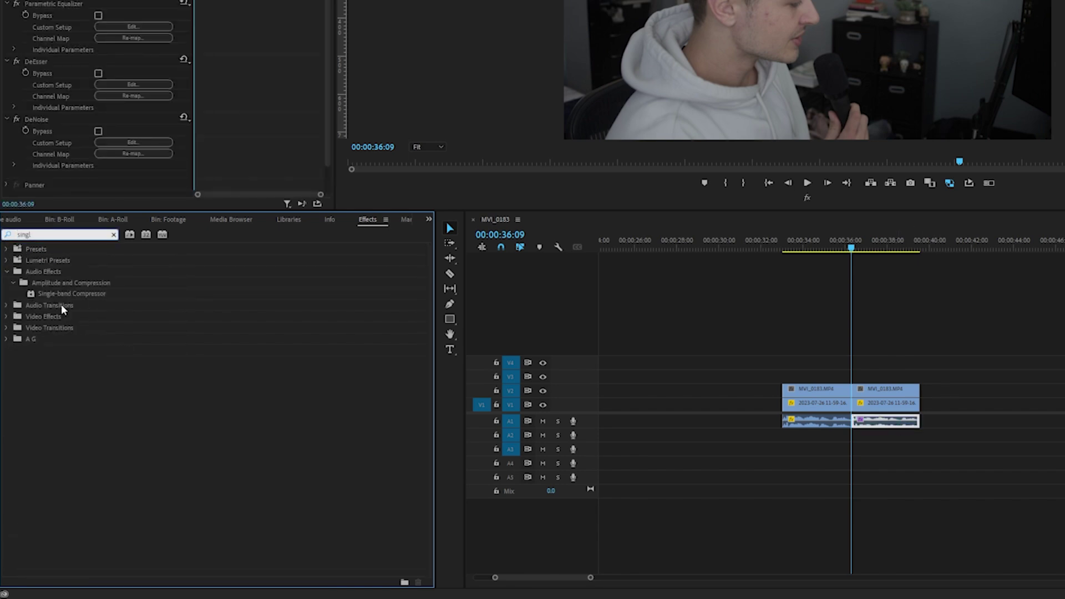
left_click_drag(71, 294, 884, 421)
left_click(52, 235)
type("ampli")
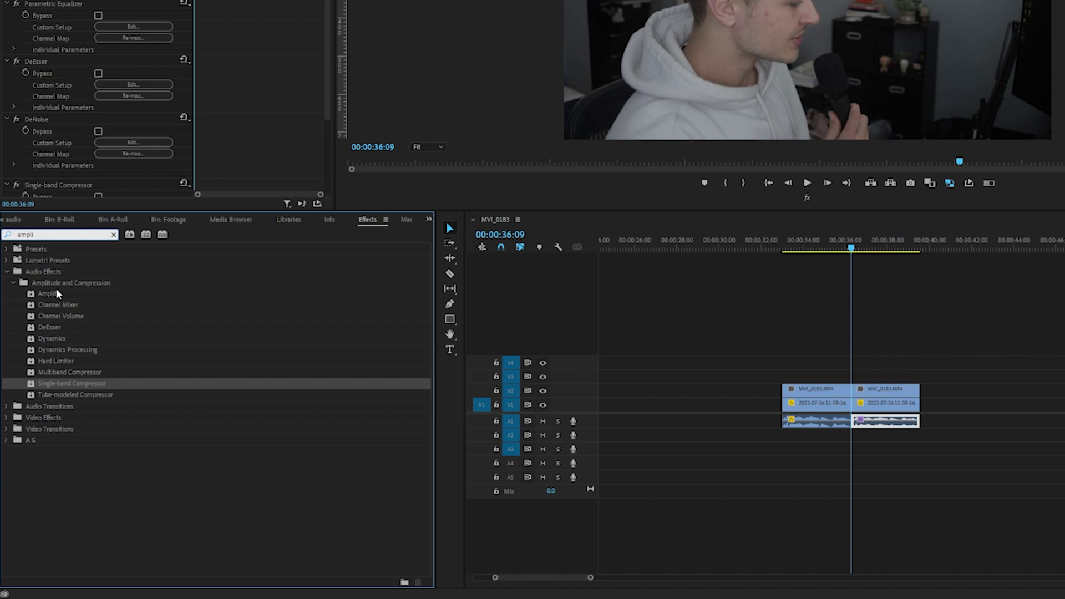
type("f")
left_click_drag(55, 299, 882, 427)
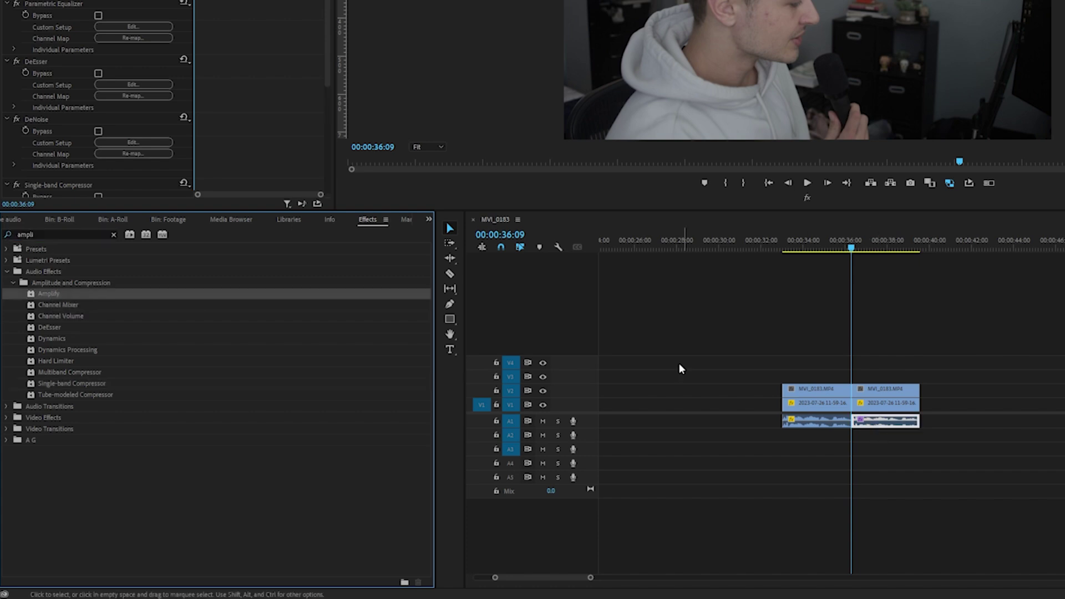
left_click_drag(82, 237, 4, 238)
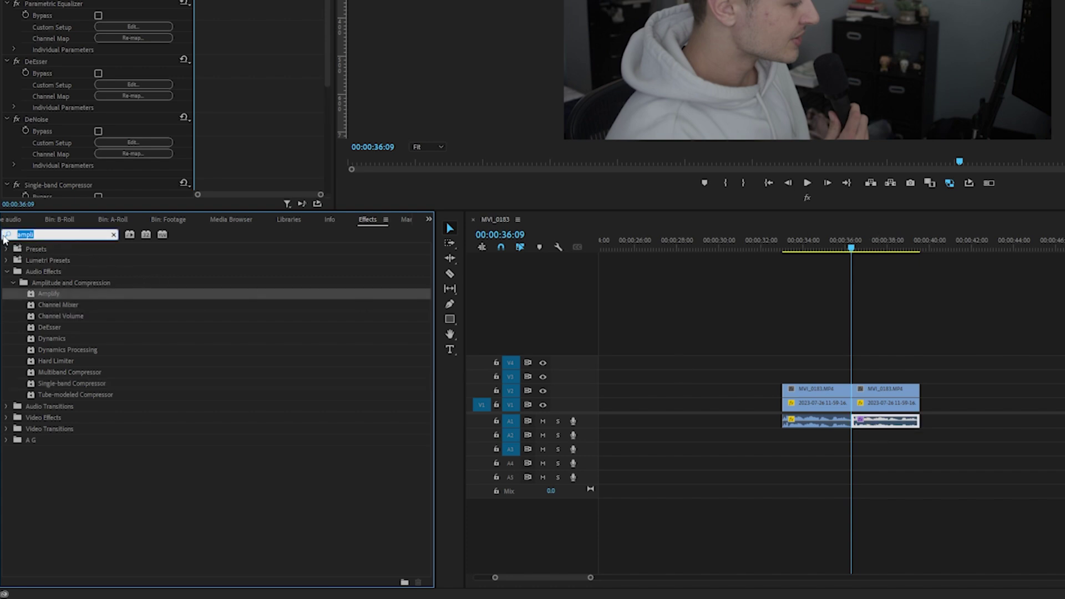
type("hard l")
left_click_drag(56, 294, 883, 422)
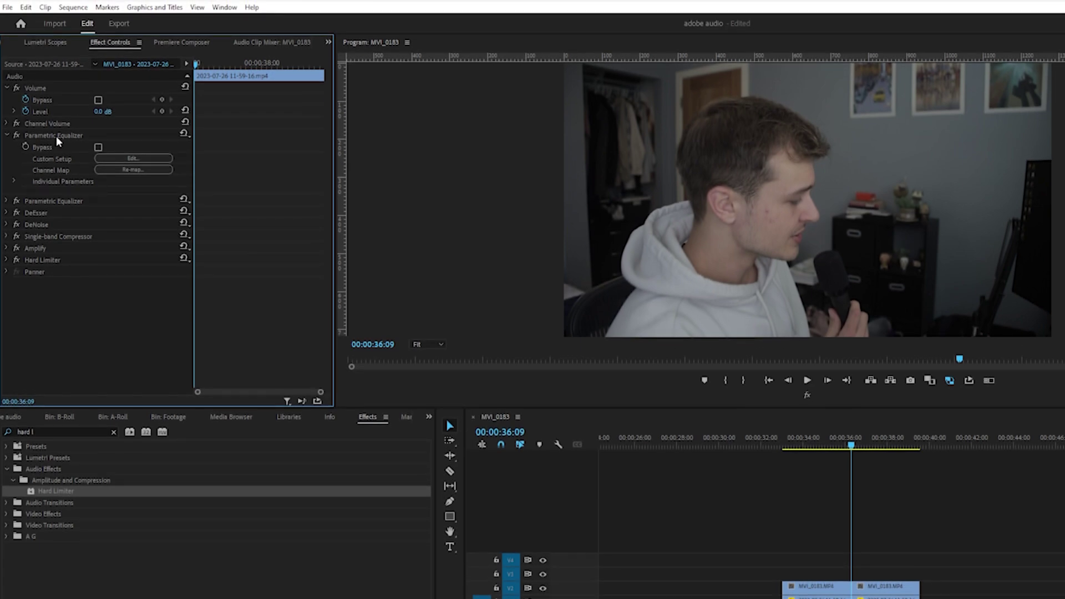
In the first Parametric Equalizer, cut band 3 to -10.1 dB at 785 Hz and lower the high band to -3 dB
left_click(138, 159)
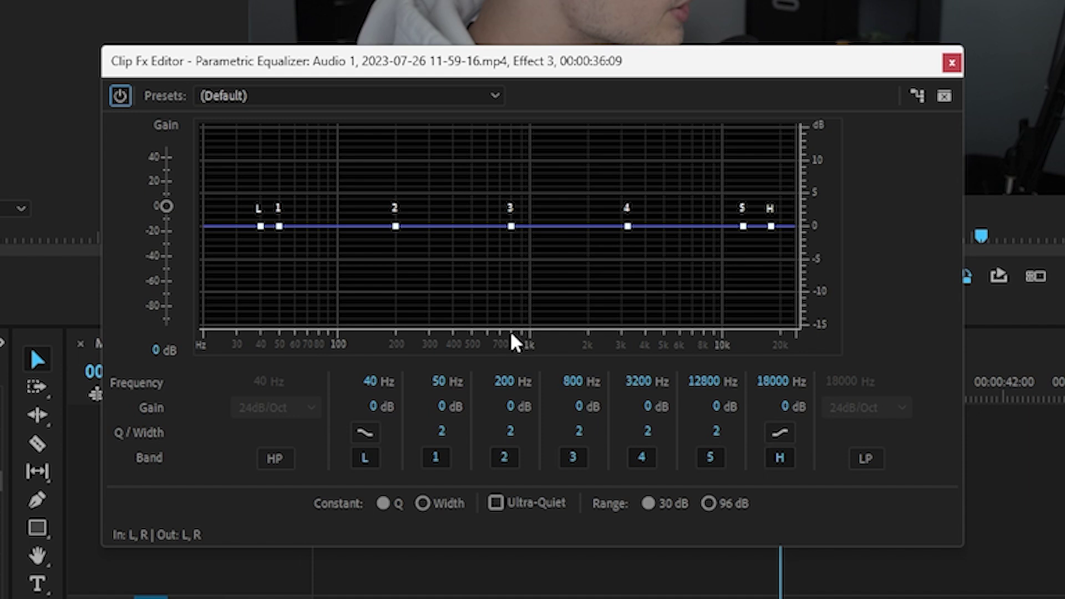
left_click_drag(511, 226, 510, 294)
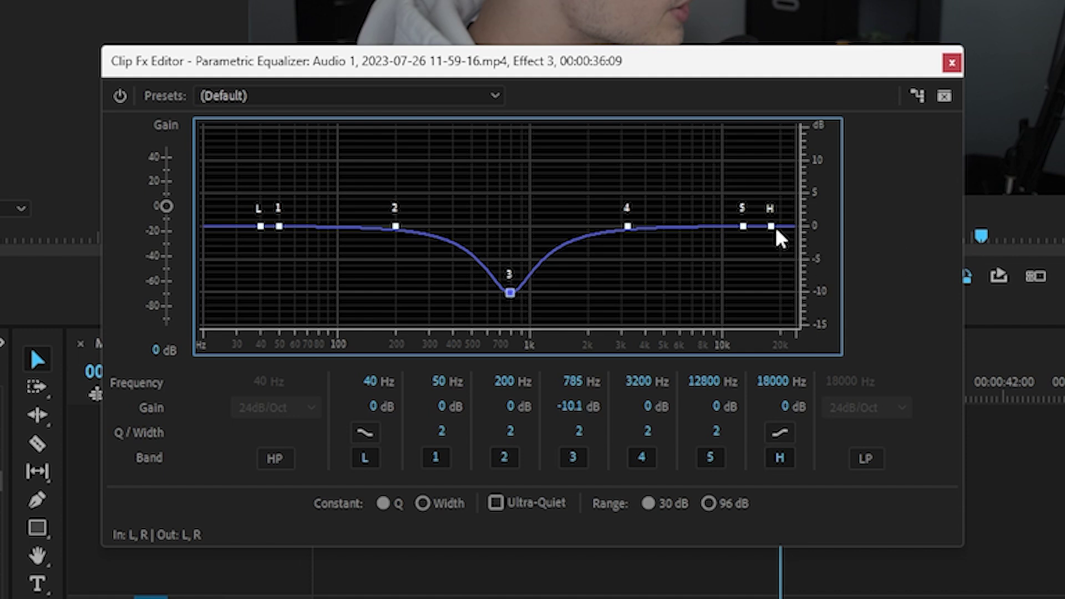
mouse_move(773, 230)
left_click_drag(772, 228, 724, 246)
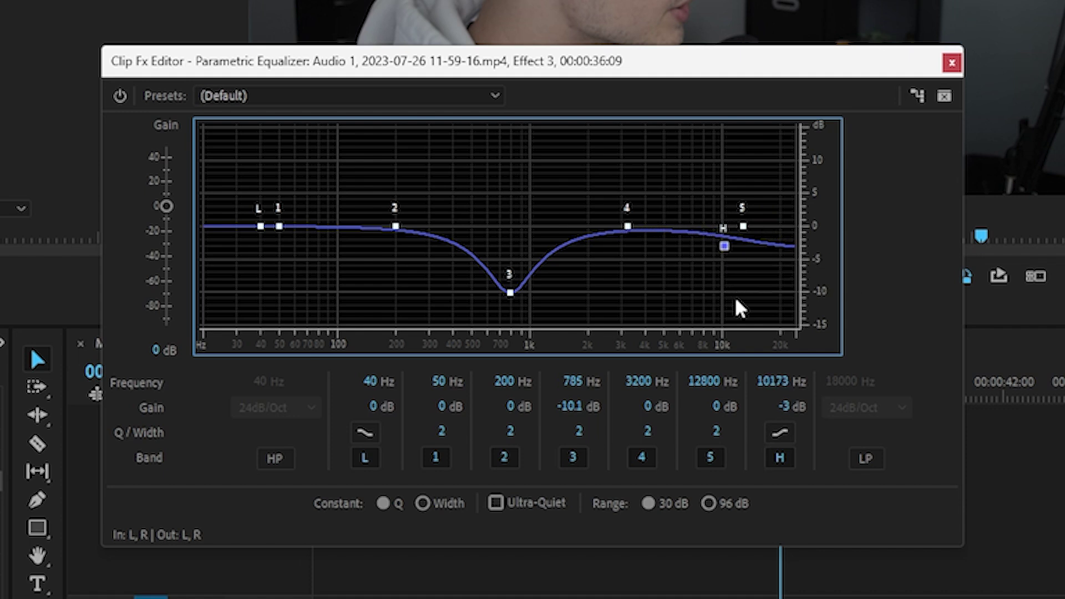
left_click(952, 64)
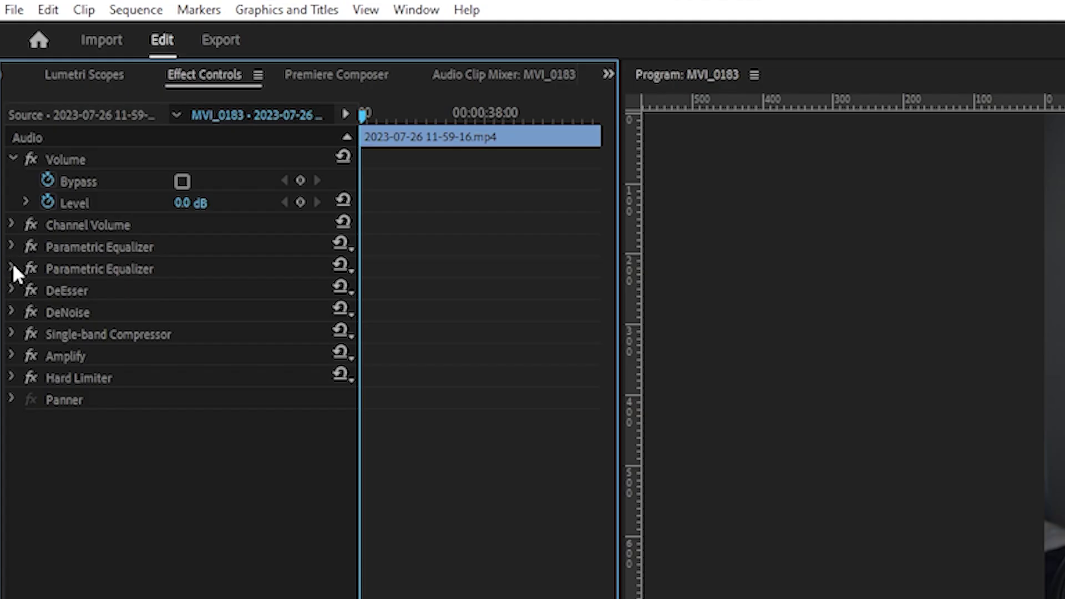
Load the Vocal Enhancer preset into the second Parametric Equalizer
left_click(12, 269)
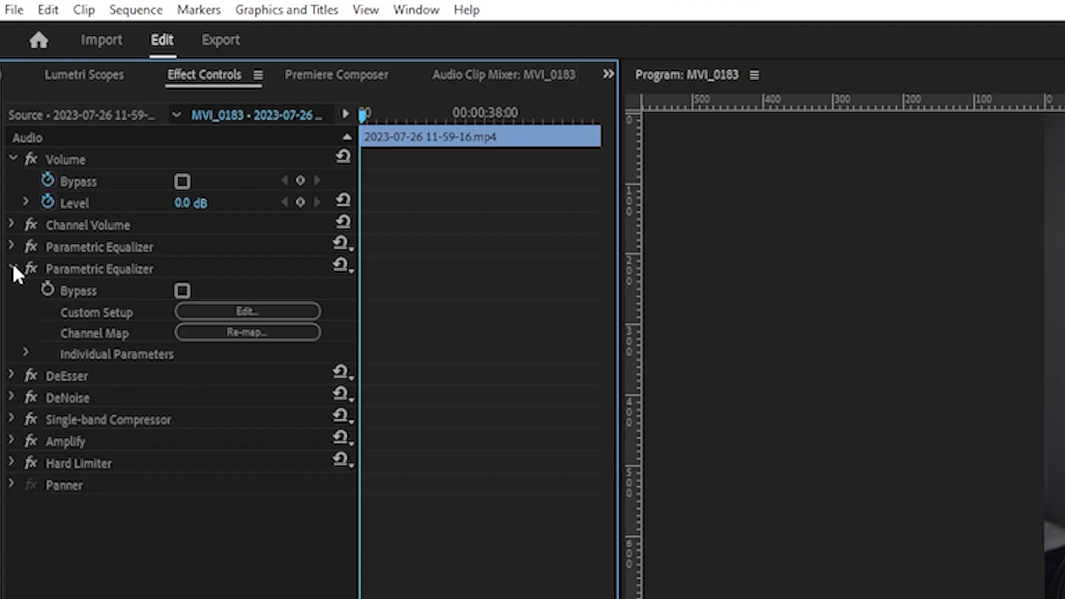
left_click(244, 312)
left_click(296, 93)
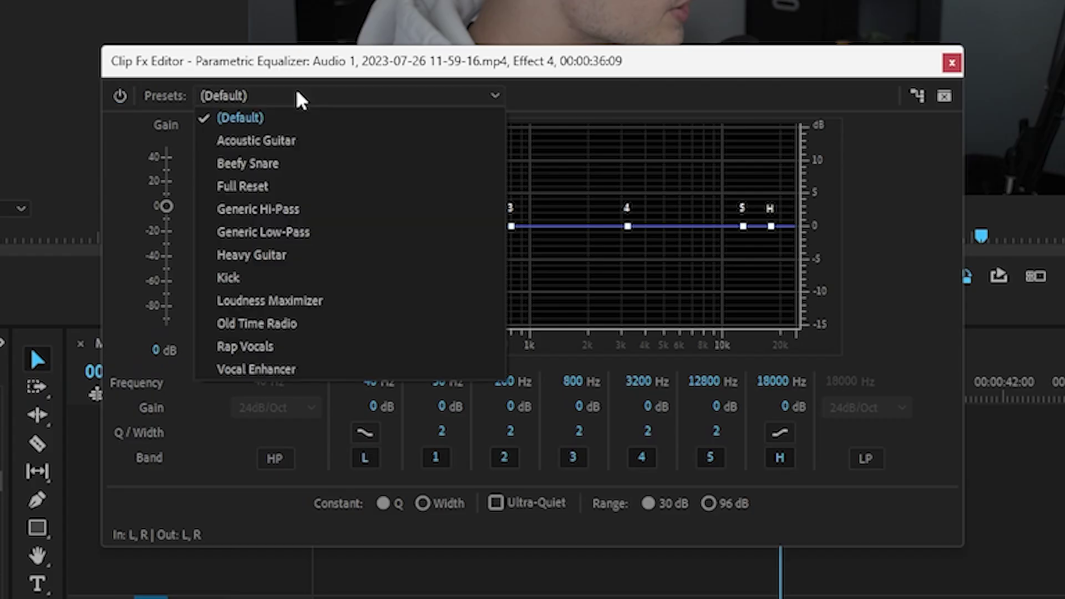
left_click(298, 368)
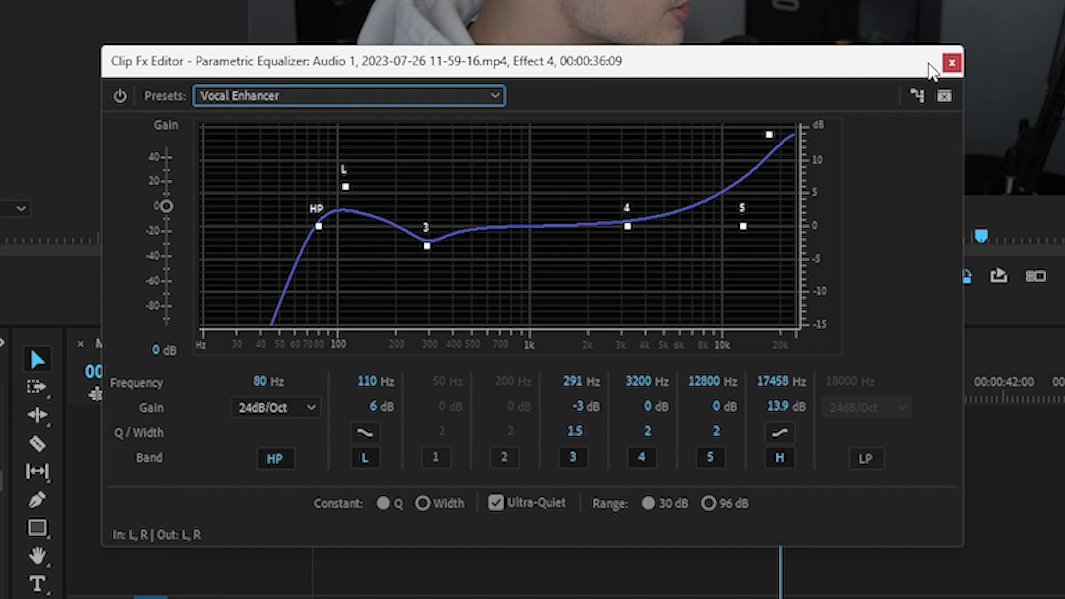
left_click(950, 65)
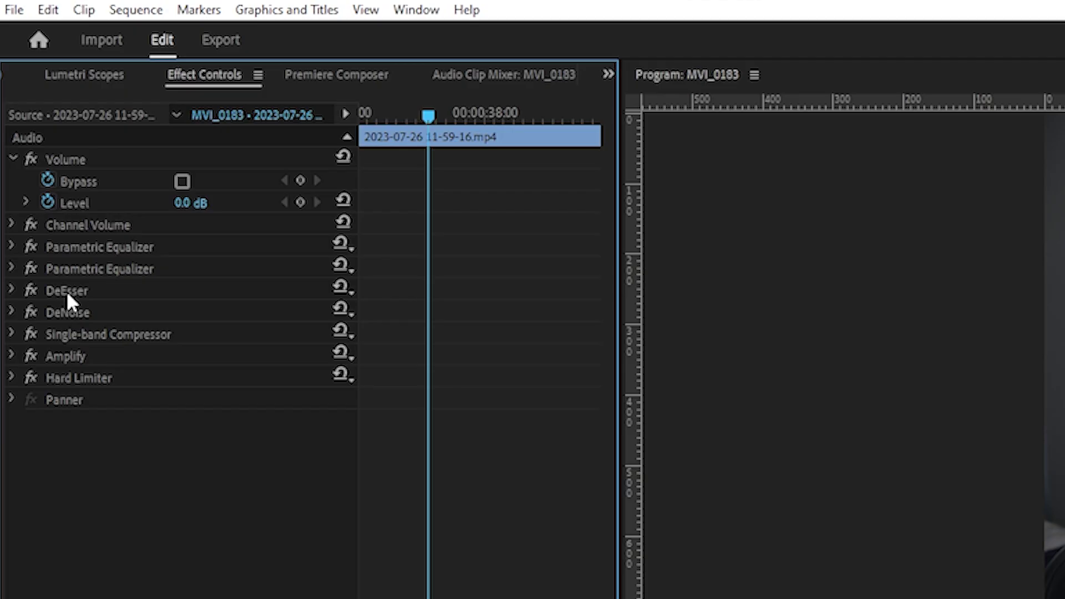
Set the DeEsser threshold to -40 dB
left_click(11, 291)
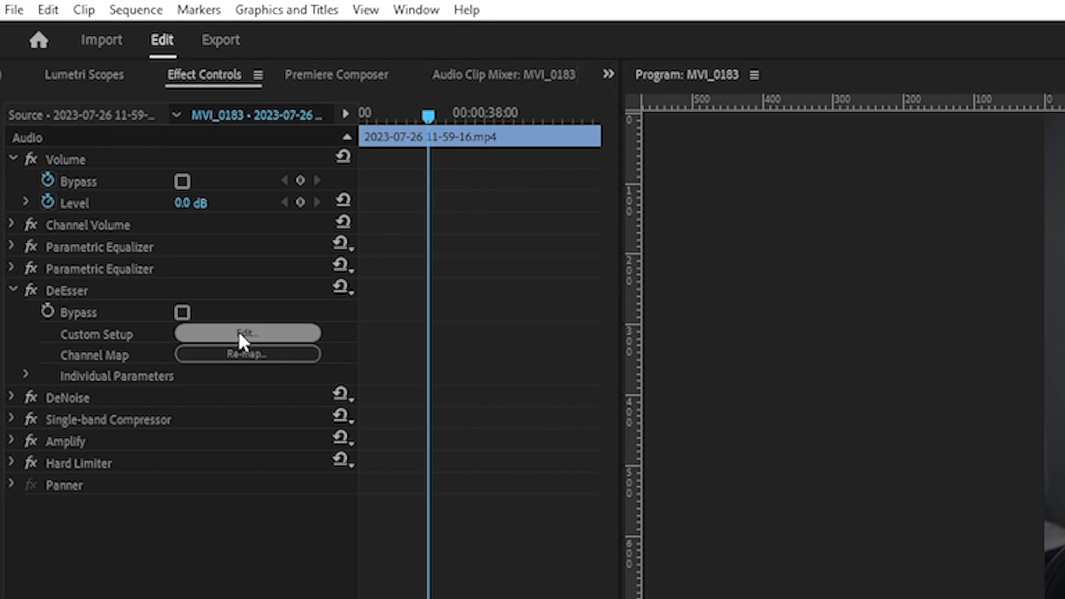
left_click(239, 334)
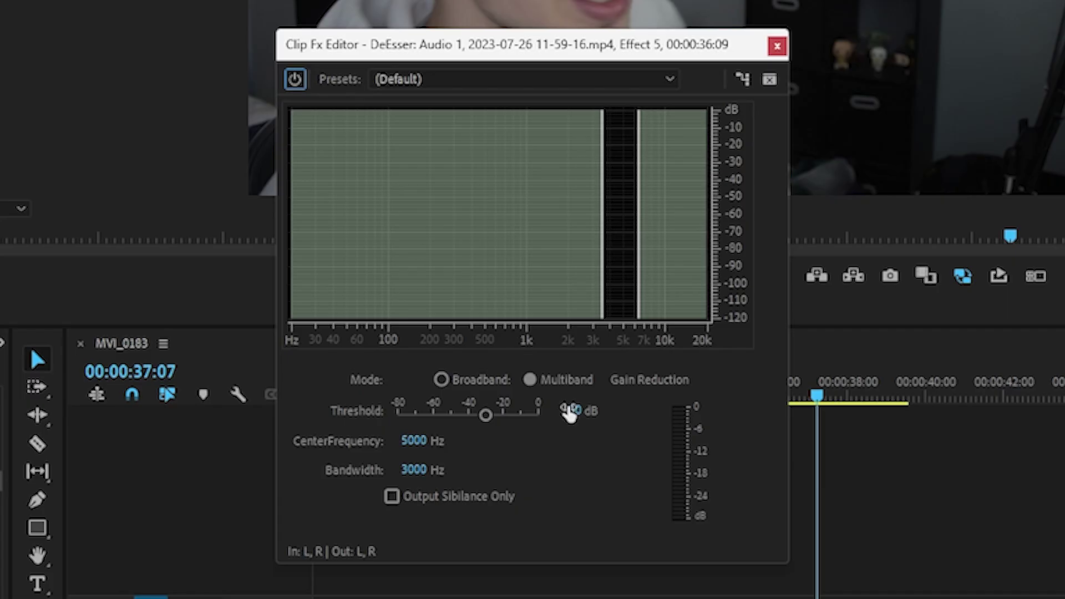
left_click(570, 412)
type("-40")
key("Return")
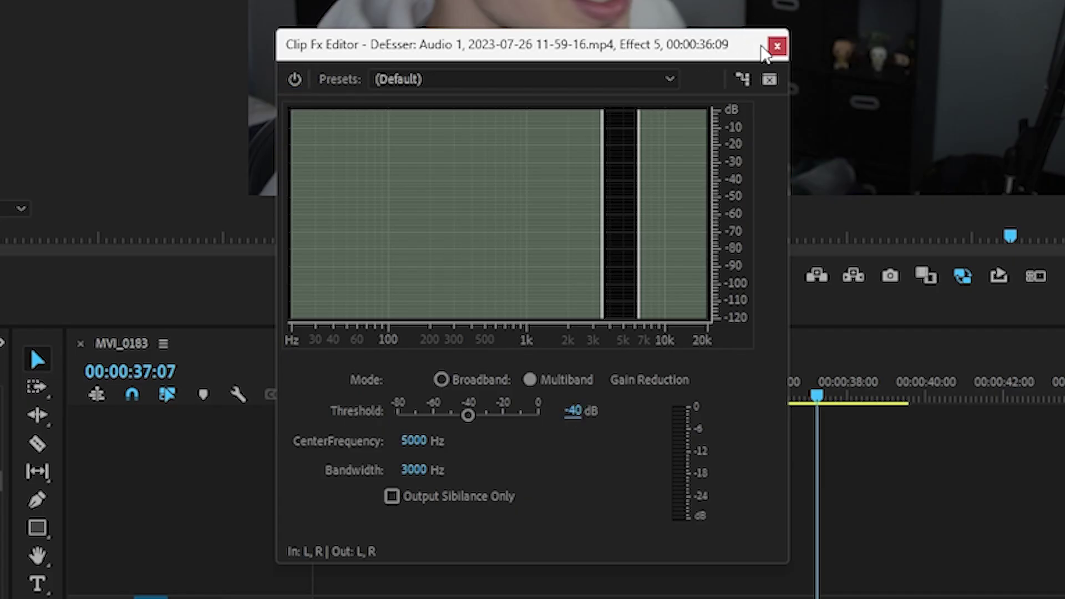
left_click(777, 45)
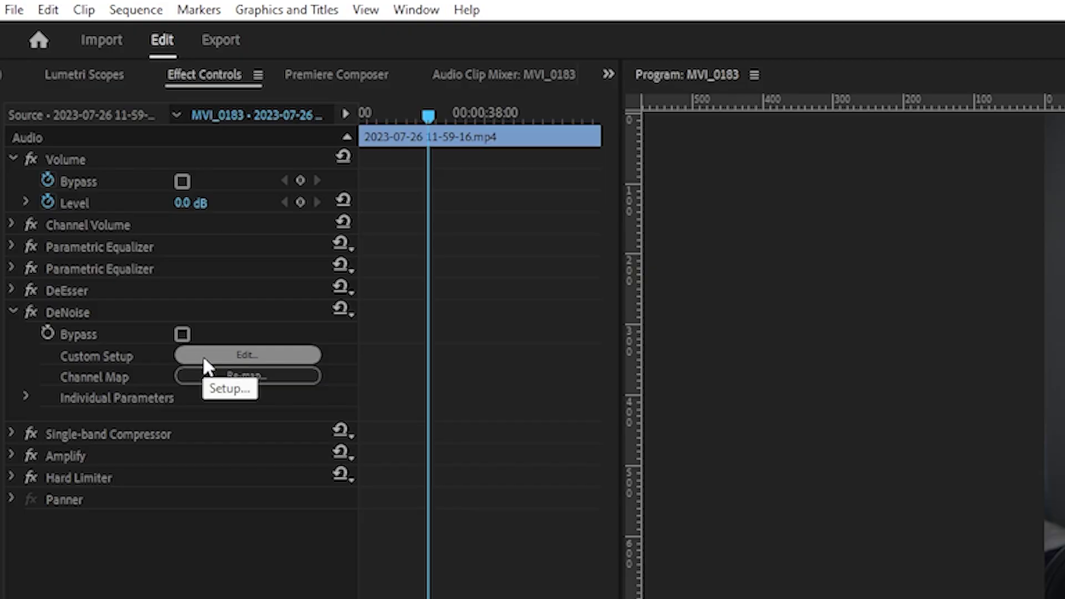
left_click(207, 363)
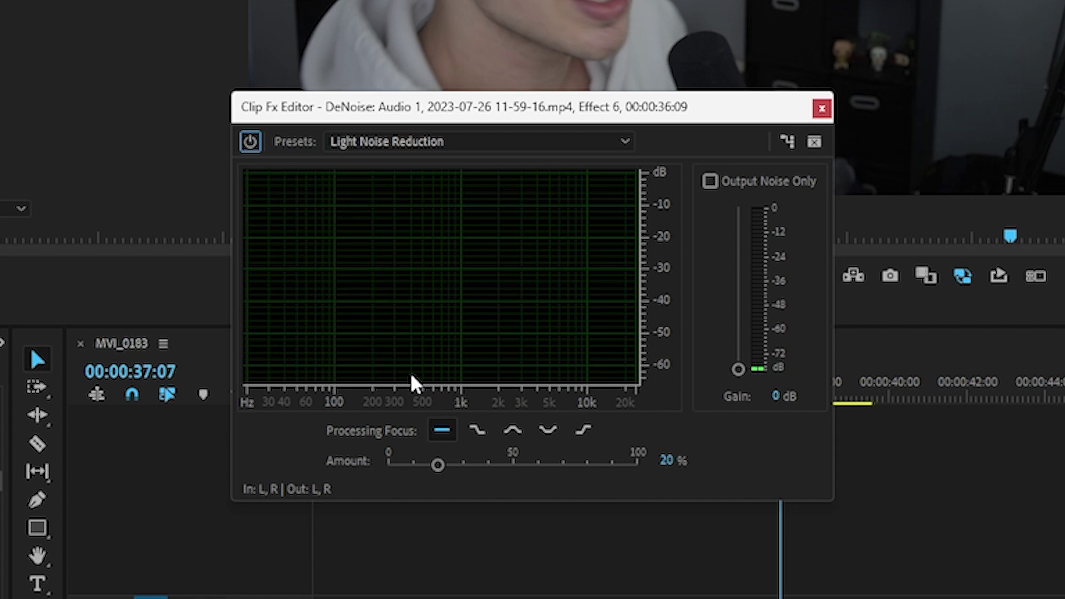
Set the DeNoise amount to 5% and close its editor
left_click(663, 461)
type("5")
key("Return")
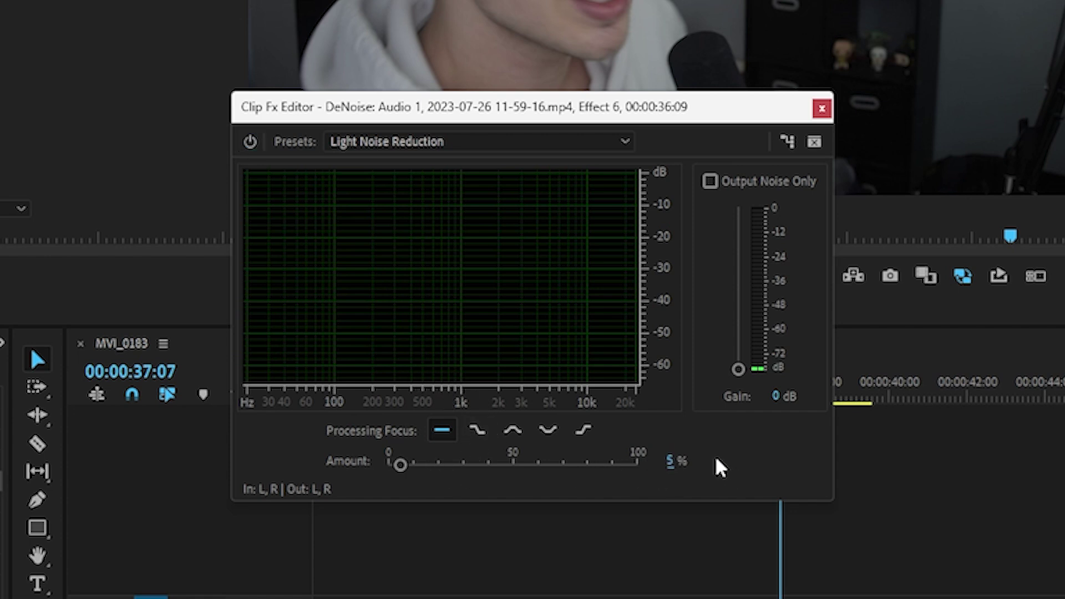
left_click(822, 108)
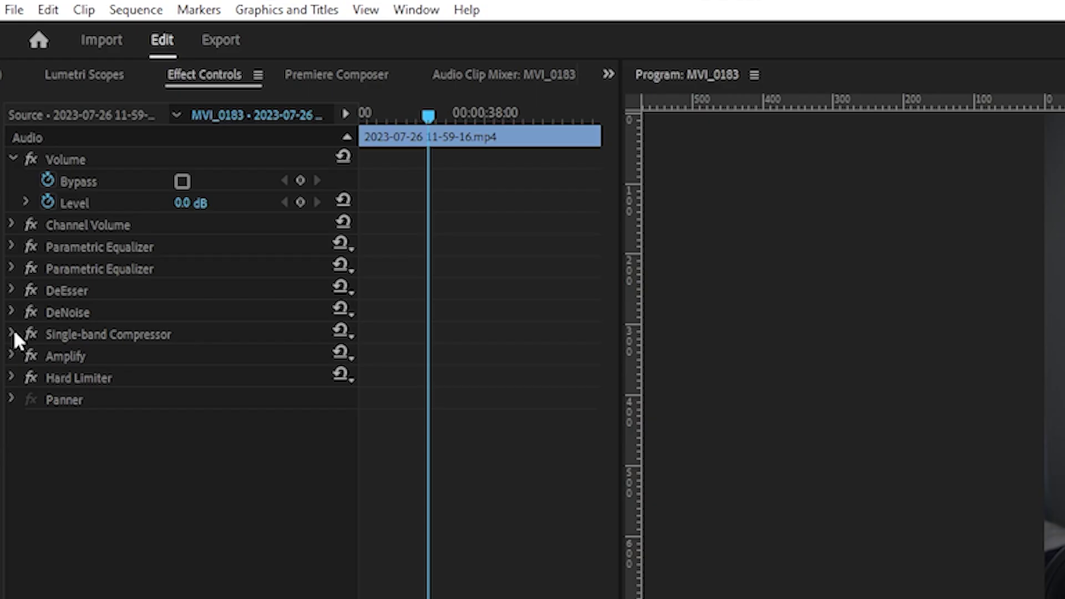
left_click(12, 333)
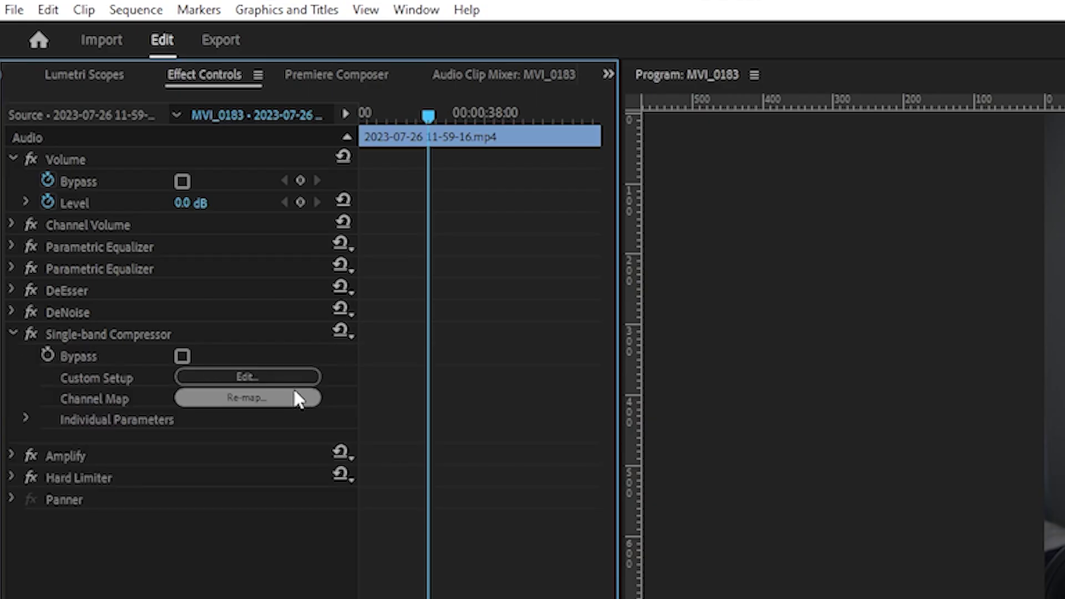
Give the Single-band Compressor a -20 dB threshold, 4:1 ratio, 5 ms attack and 2 dB output gain
left_click(283, 378)
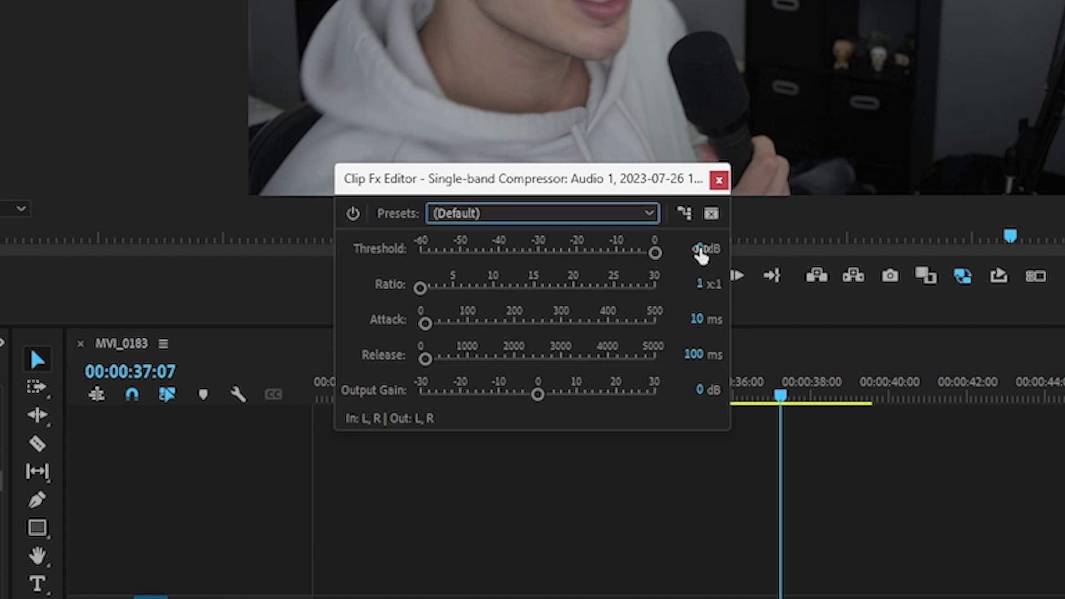
left_click(700, 249)
type("-20")
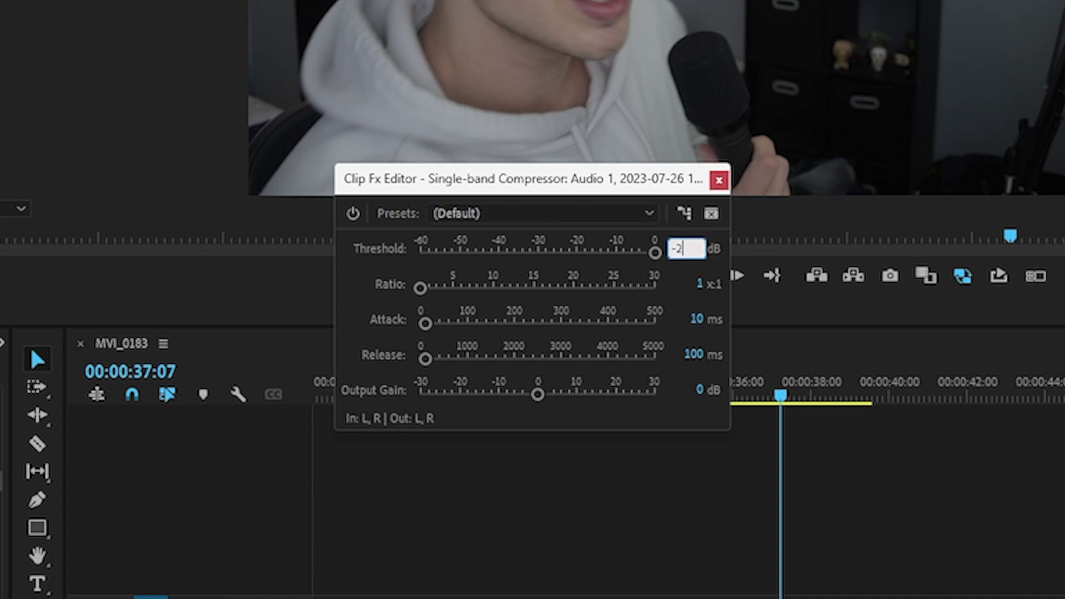
key("Return")
left_click(699, 284)
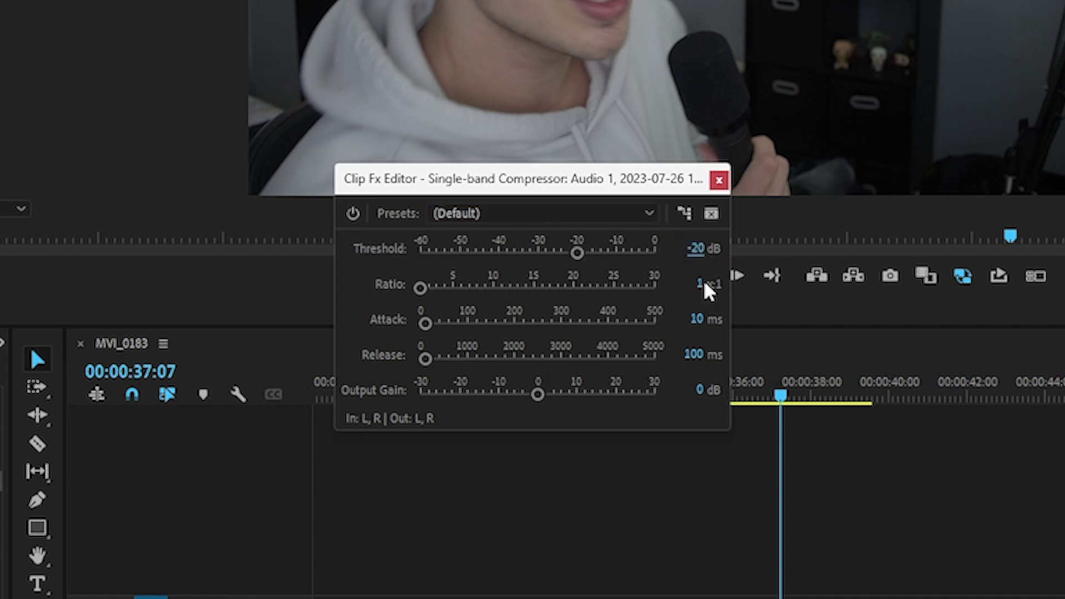
type("4")
left_click(696, 318)
type("5")
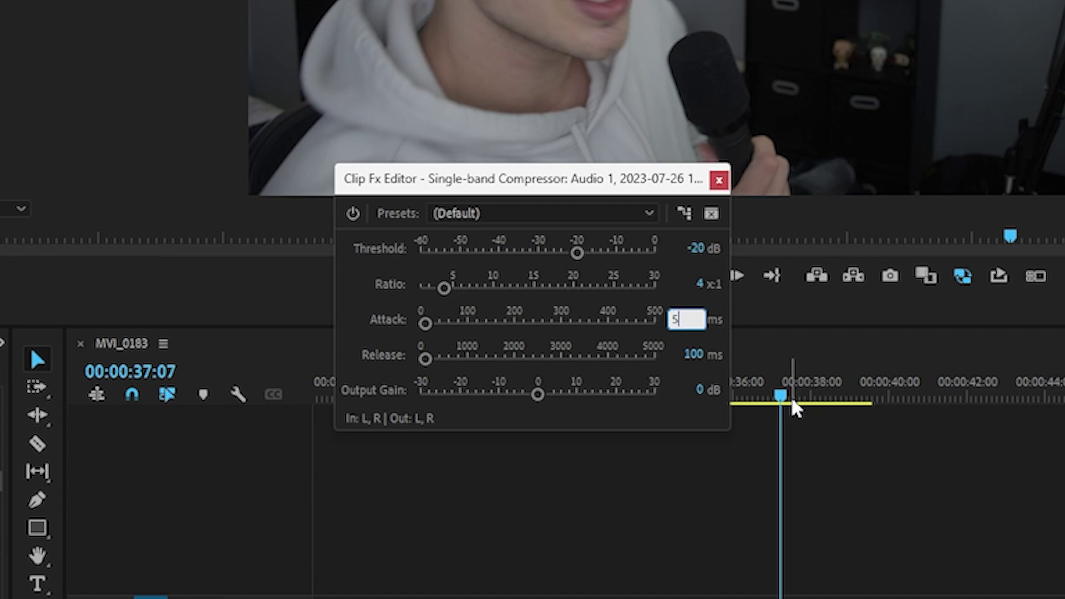
key("Return")
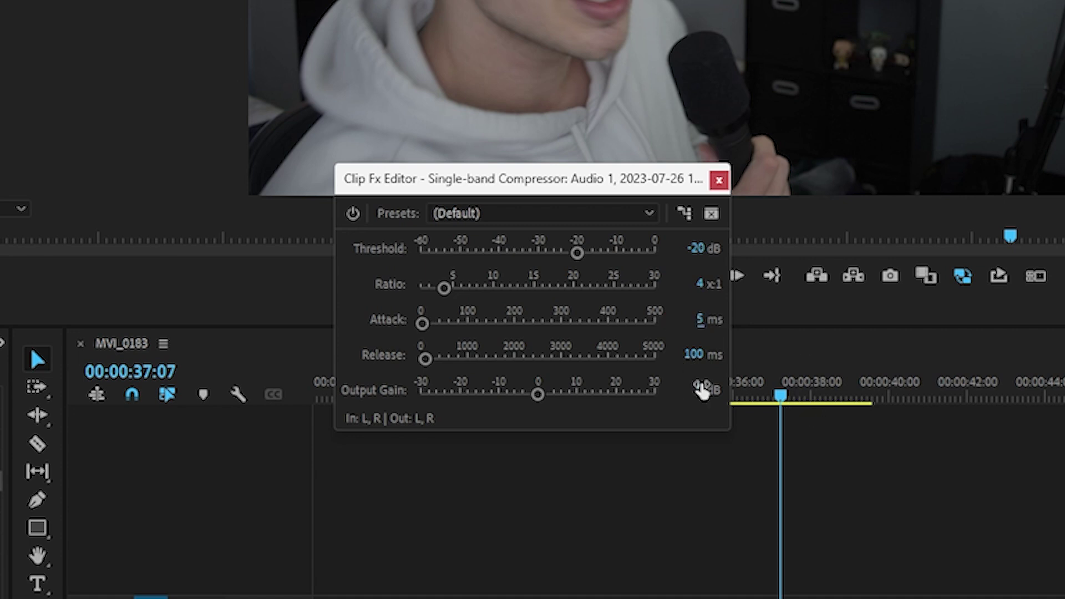
left_click(702, 390)
type("1")
key("Return")
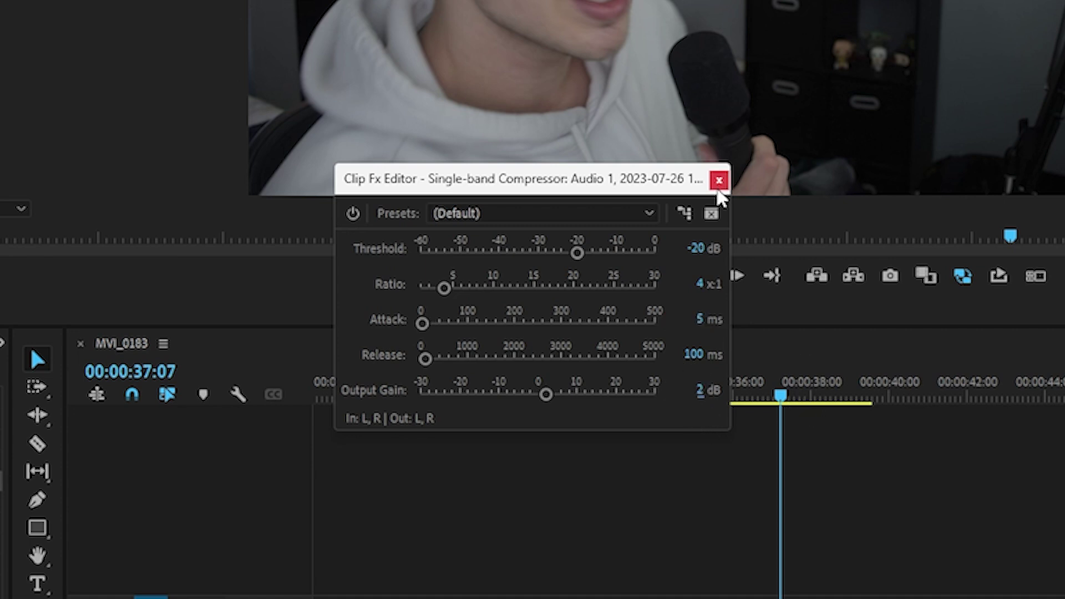
left_click(719, 180)
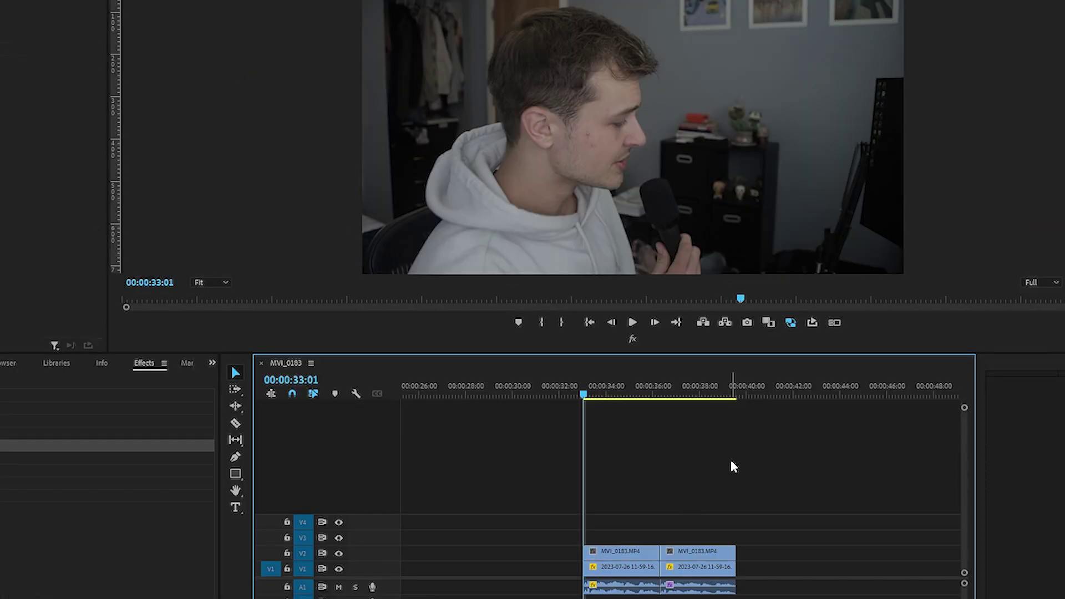
Play back the compressed voice, then select the second audio clip on A1
key("space")
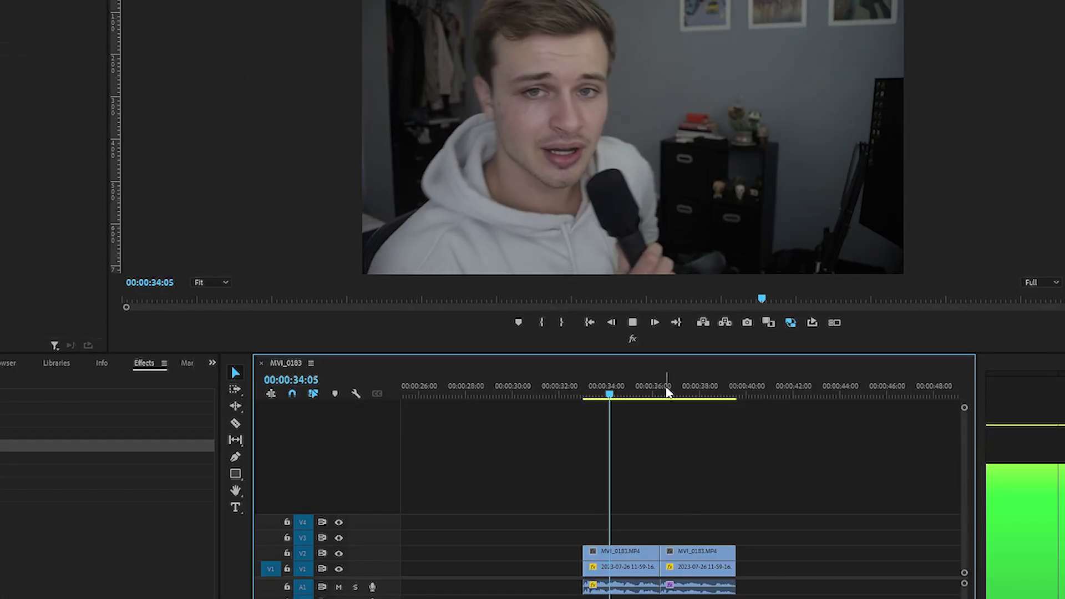
key("space")
key("space")
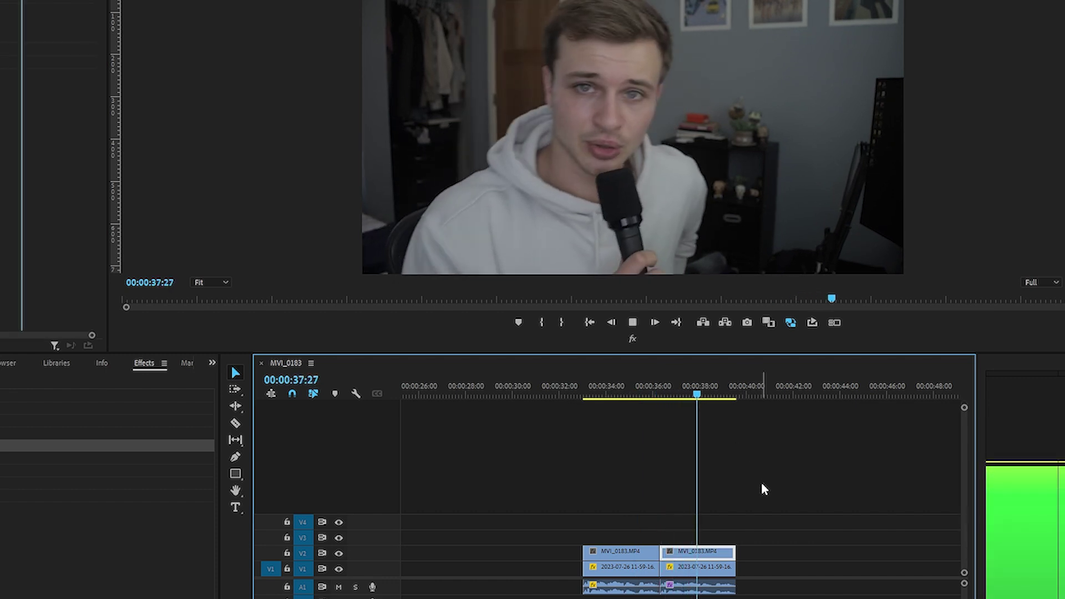
key("space")
left_click(709, 587)
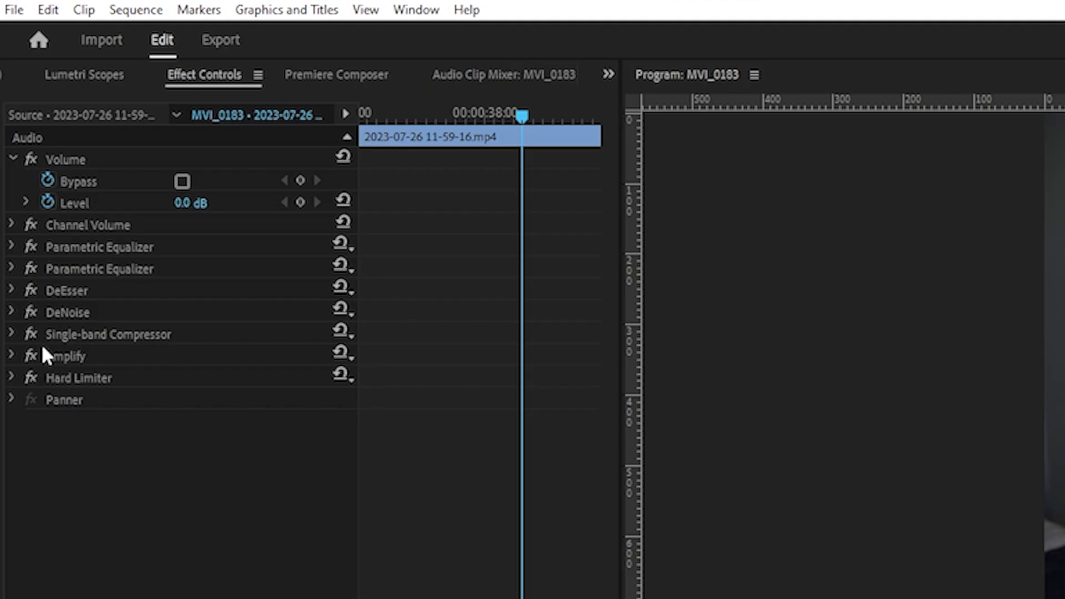
Apply the +6dB Boost preset to the Amplify effect
left_click(11, 355)
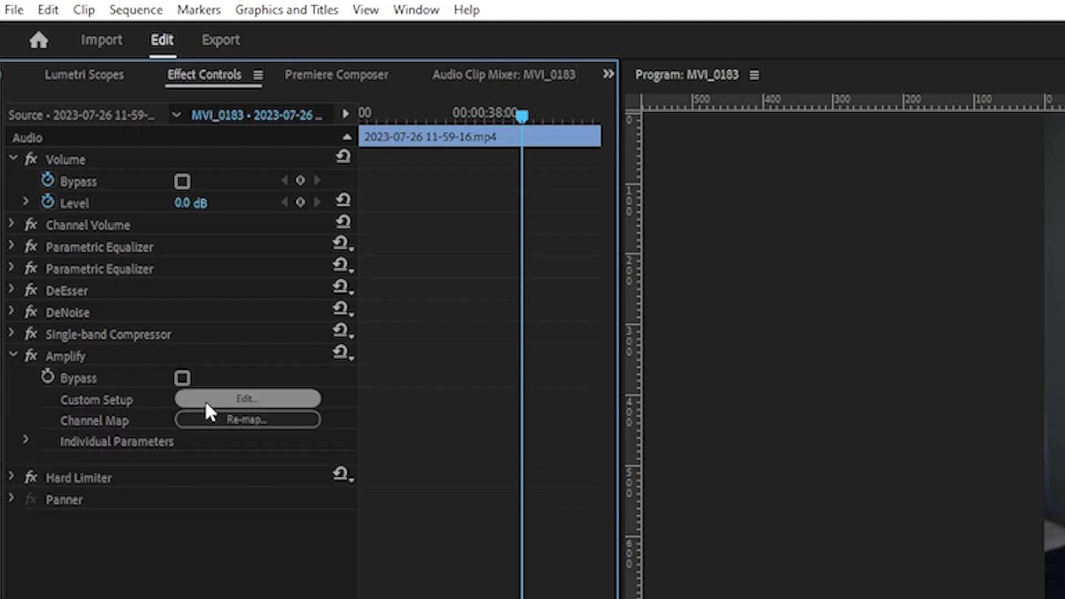
left_click(265, 413)
left_click(568, 230)
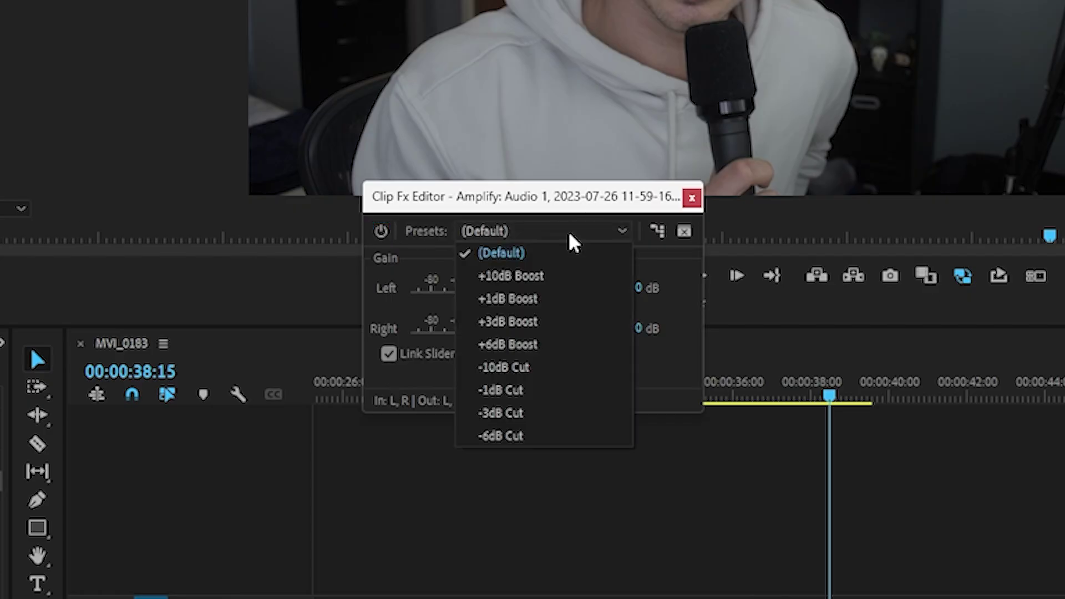
left_click(522, 343)
Play back to hear the boost, returning the playhead to 00:00:36:09
left_click(749, 383)
key("space")
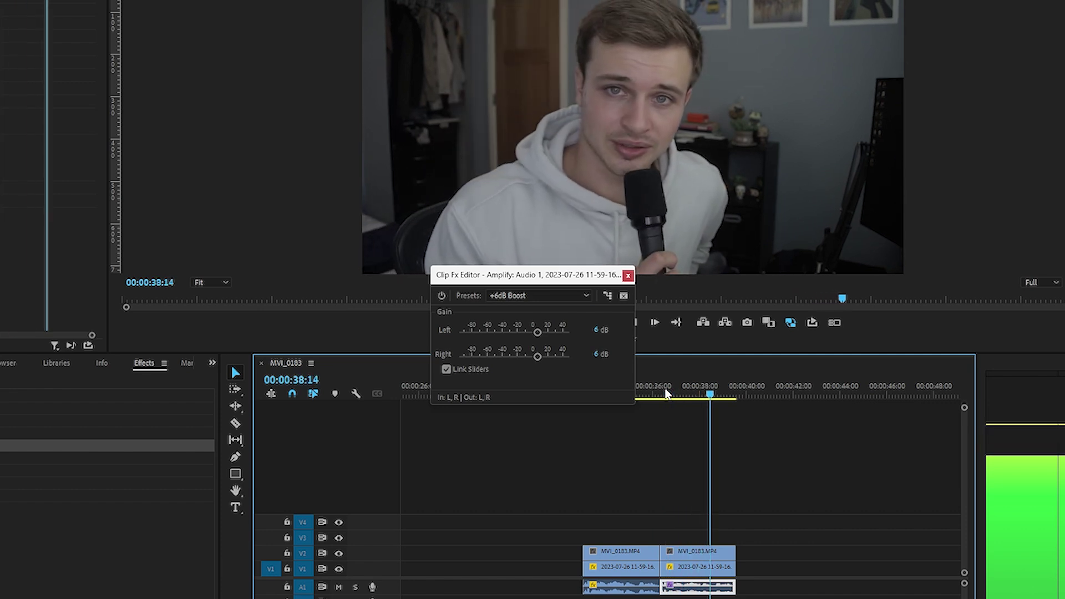
left_click(659, 391)
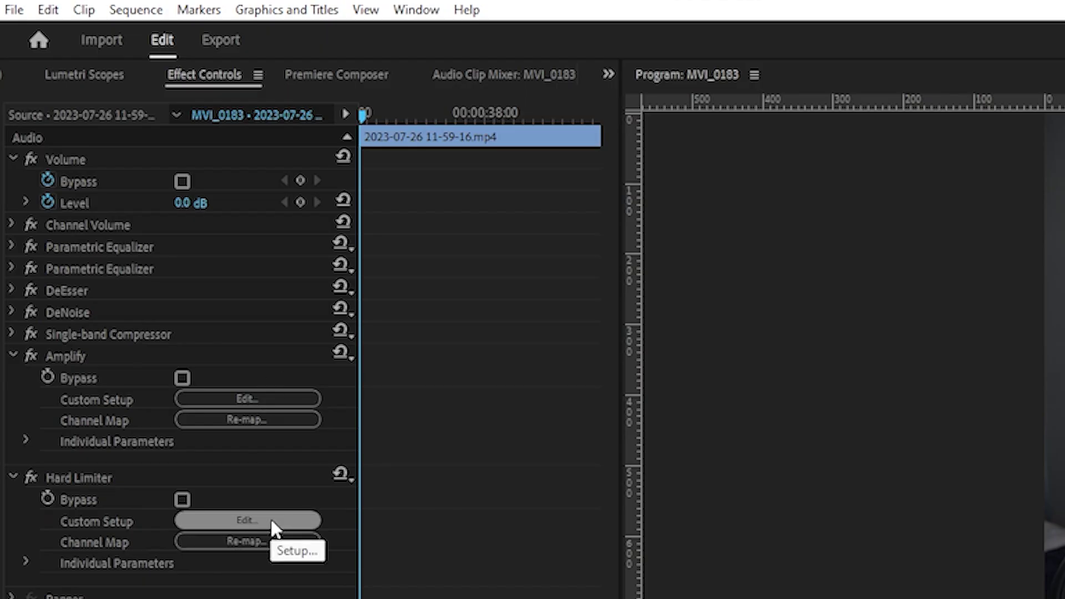
Set the Hard Limiter's maximum amplitude to -4 dB and input boost to 0 dB
left_click(268, 521)
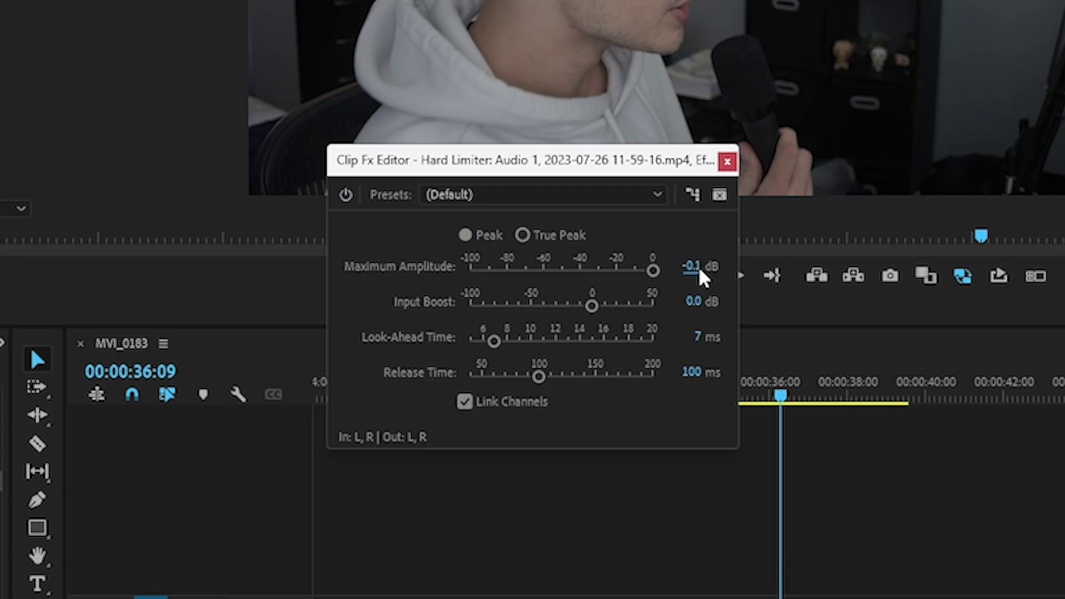
left_click(700, 266)
type("-4")
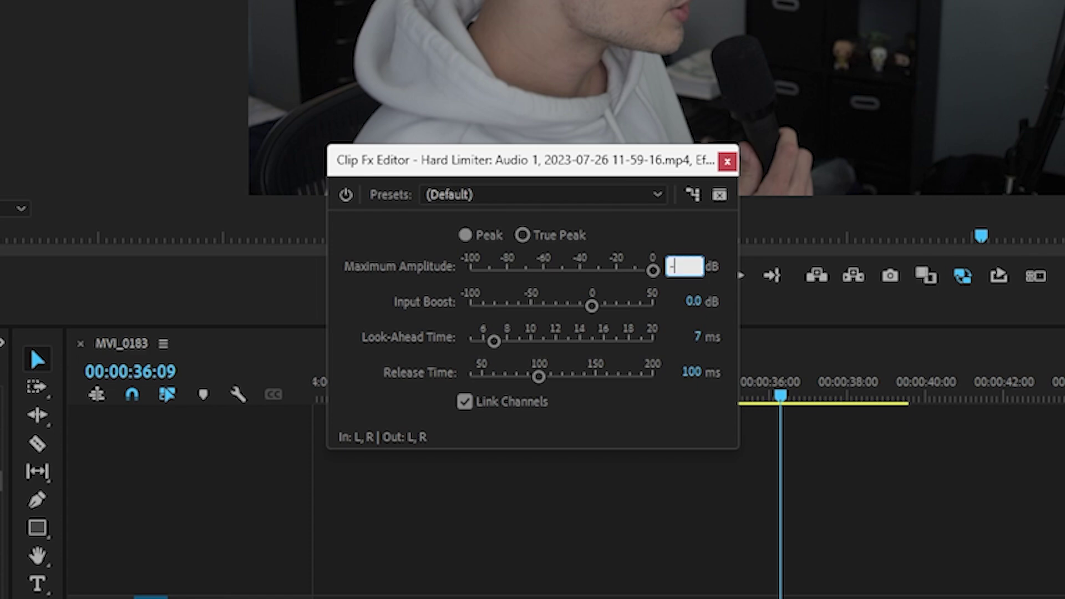
key("Return")
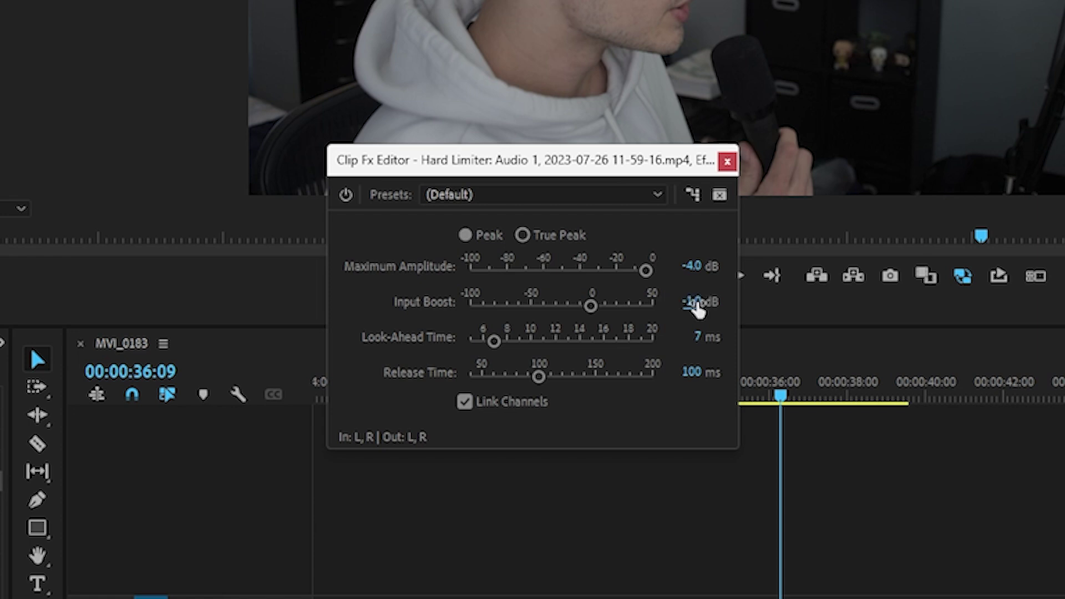
left_click_drag(697, 309, 716, 257)
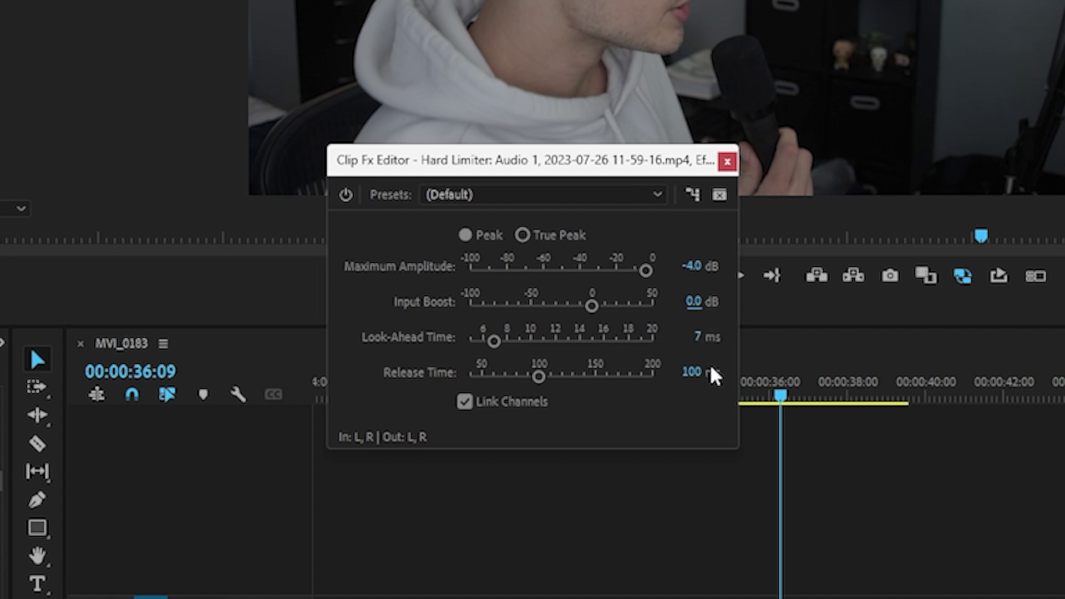
Close the Hard Limiter editor and play the processed voice, replaying from about 33 seconds
left_click(728, 162)
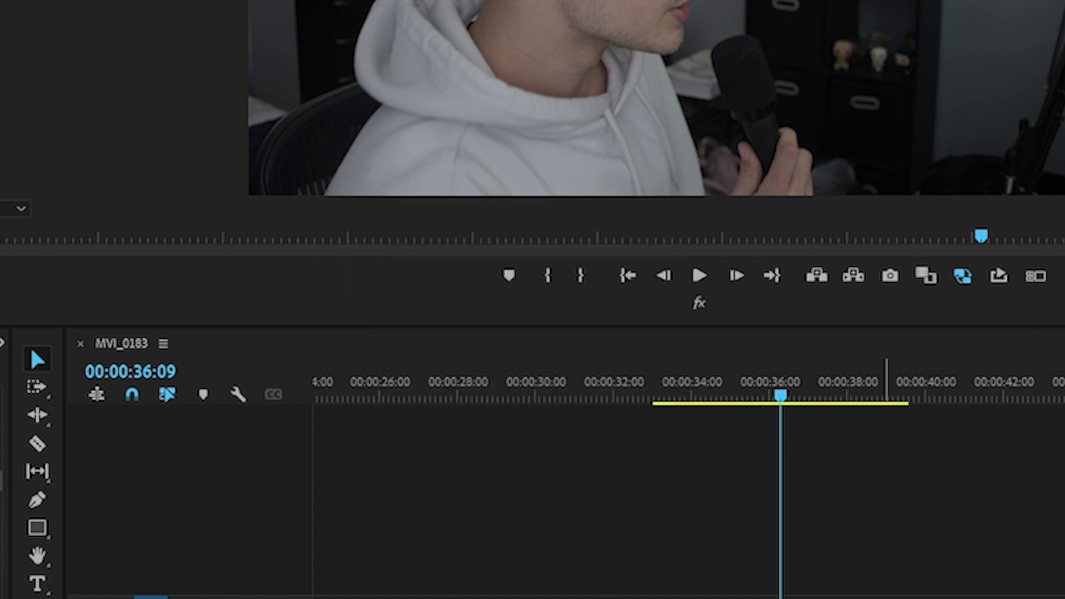
left_click(696, 448)
key("space")
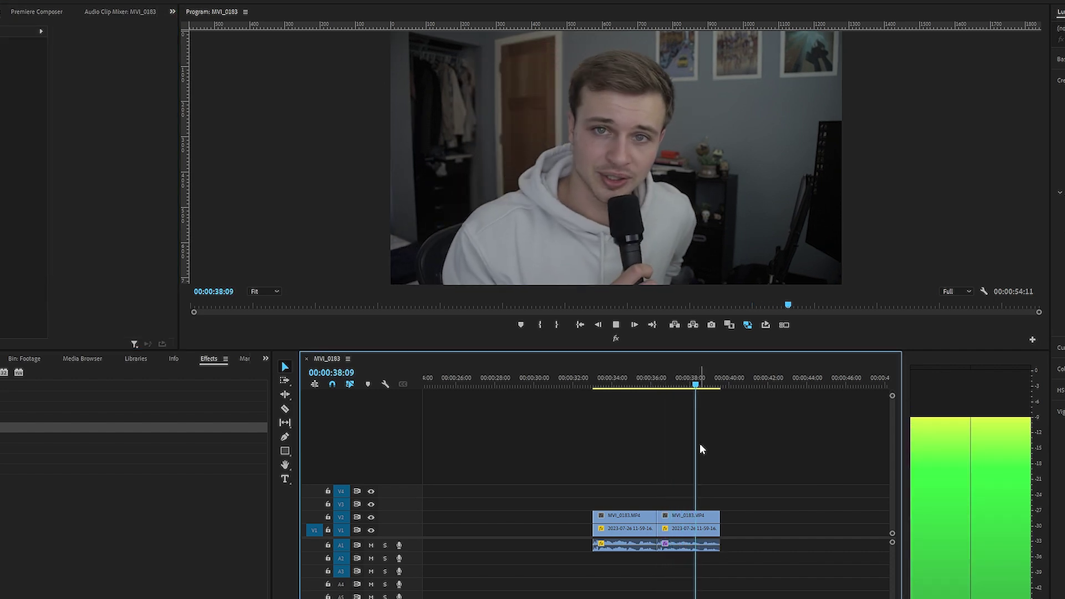
key("space")
left_click(594, 385)
key("space")
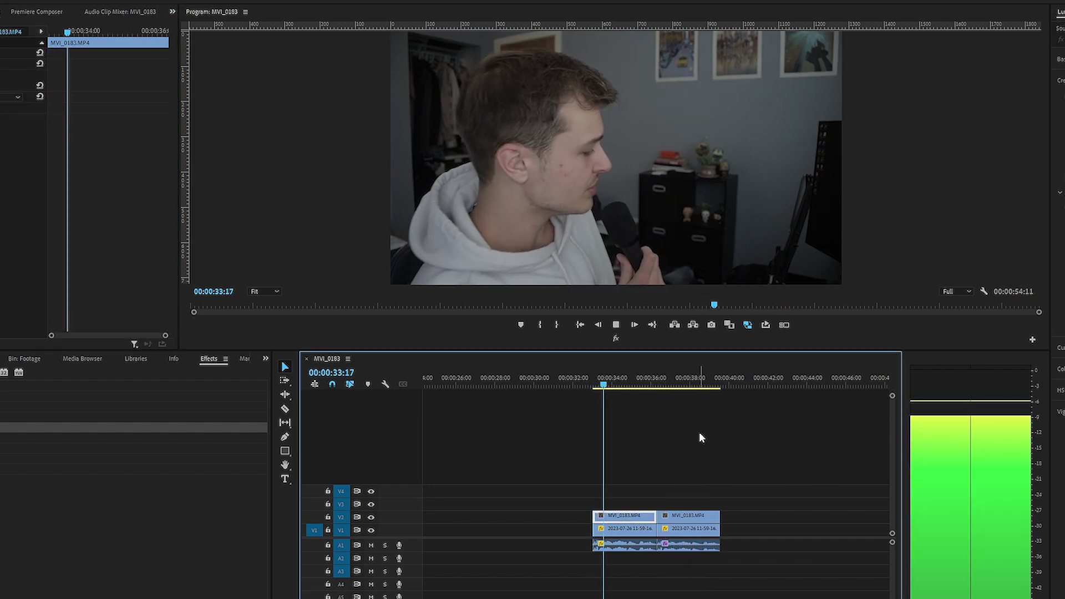
key("space")
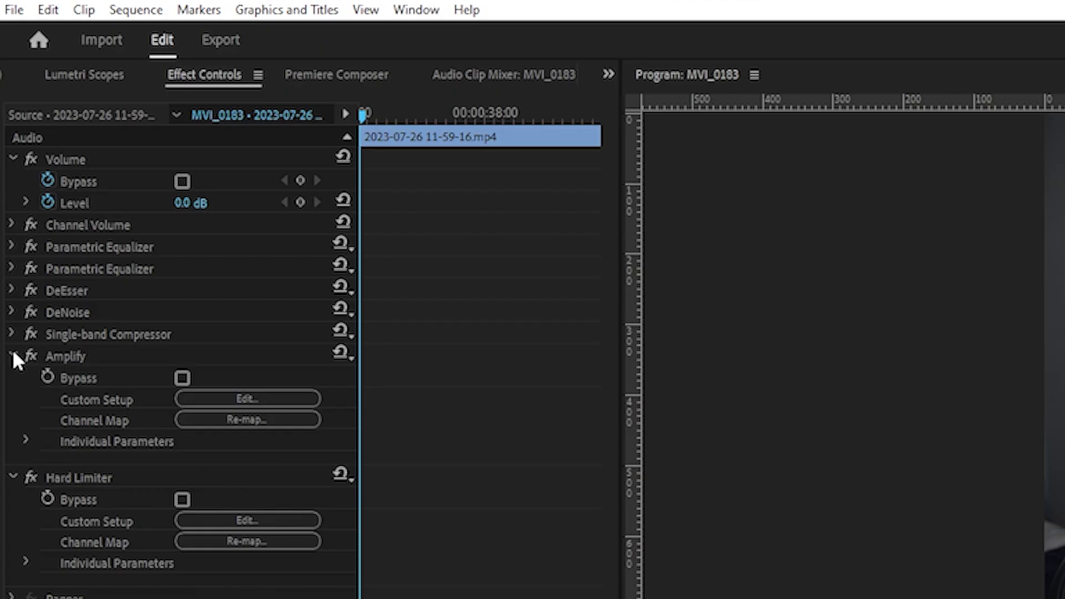
Save Parametric Equalizer through Hard Limiter as 'vocal preset' and find it under Presets
left_click(13, 355)
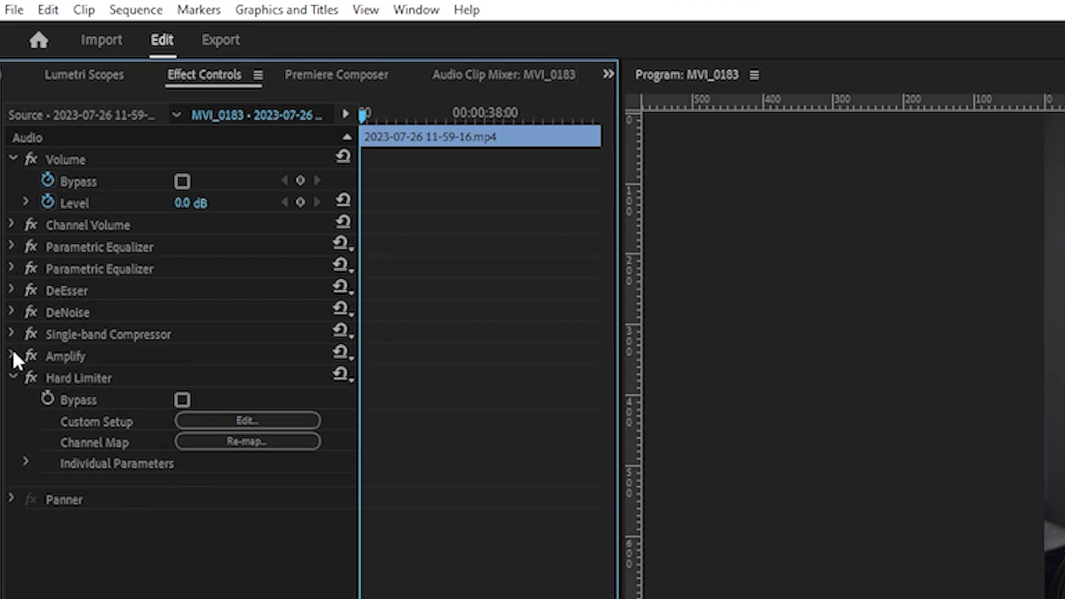
left_click(12, 376)
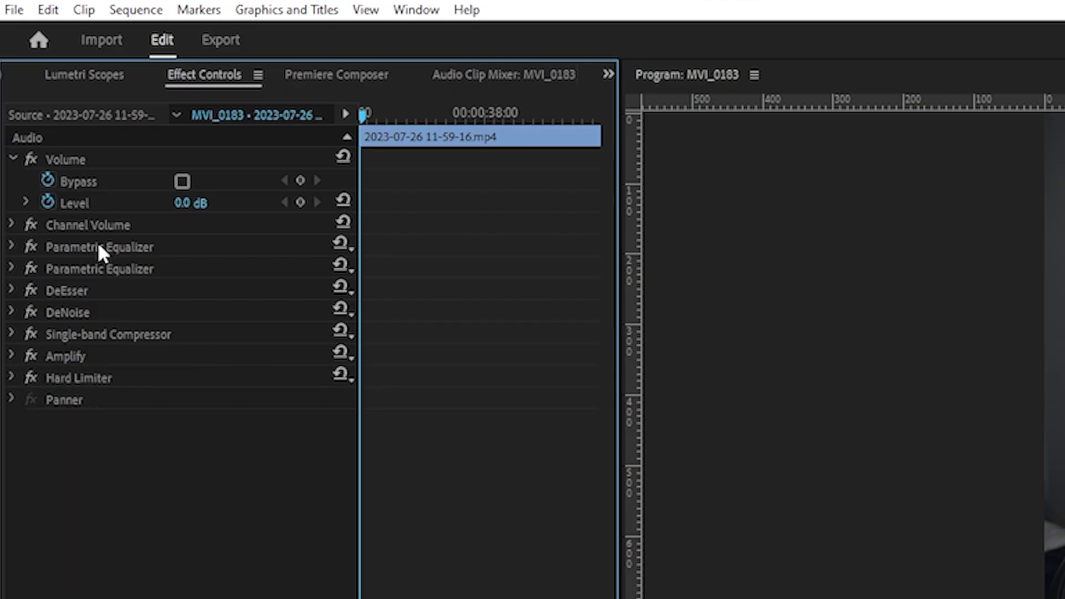
left_click_drag(99, 247, 100, 387)
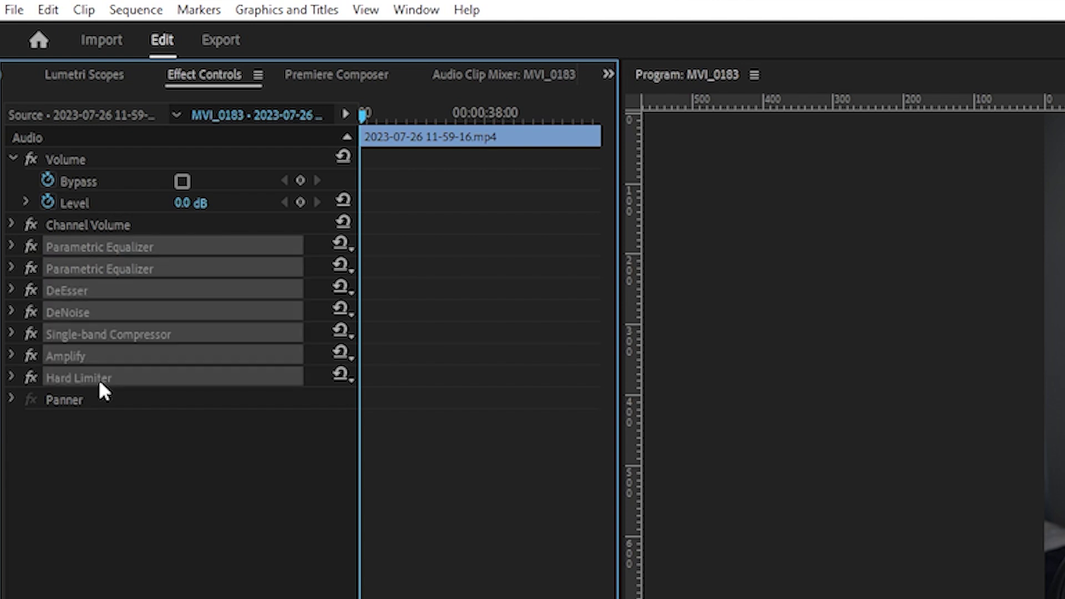
right_click(96, 374)
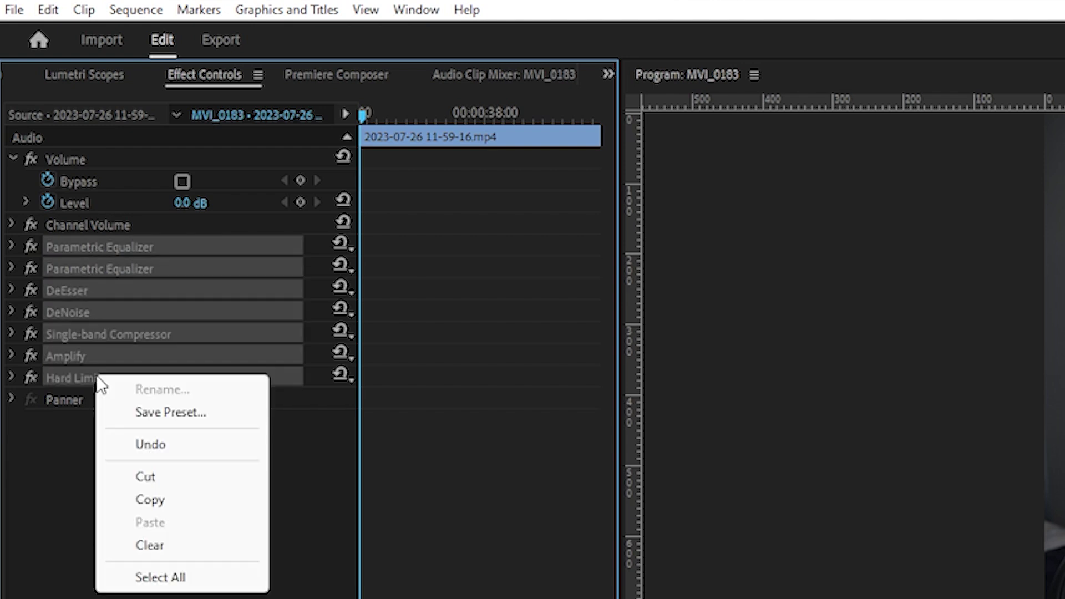
left_click(151, 413)
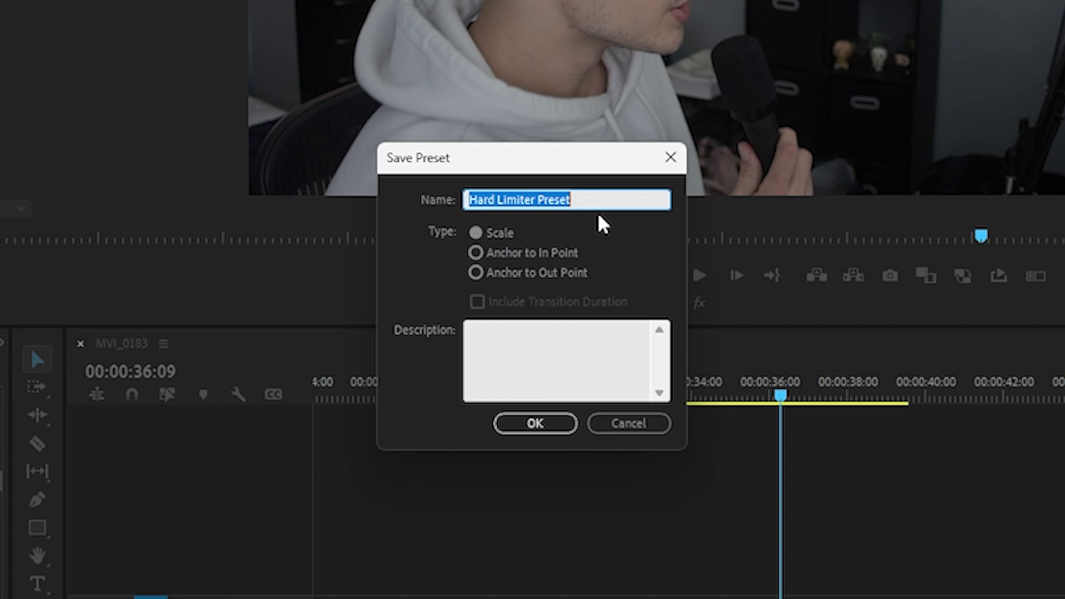
type("vocal preset")
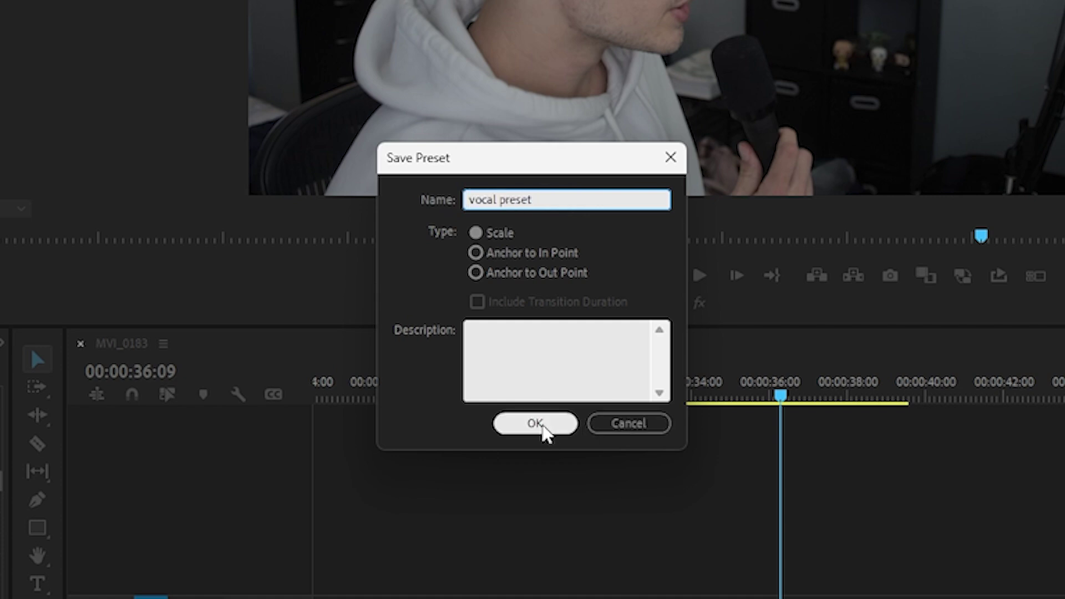
left_click(547, 433)
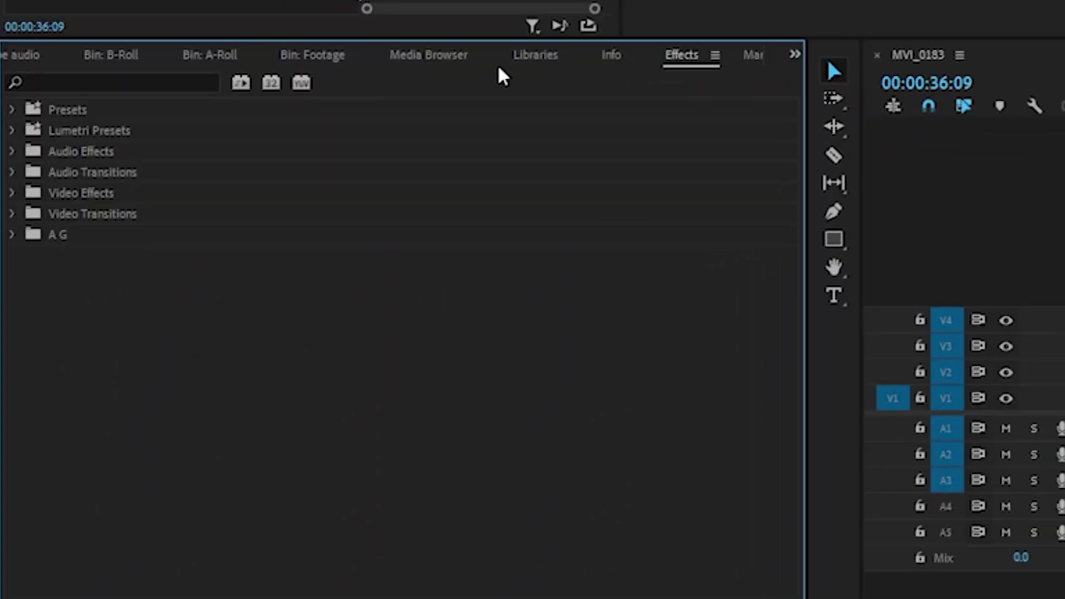
left_click(13, 110)
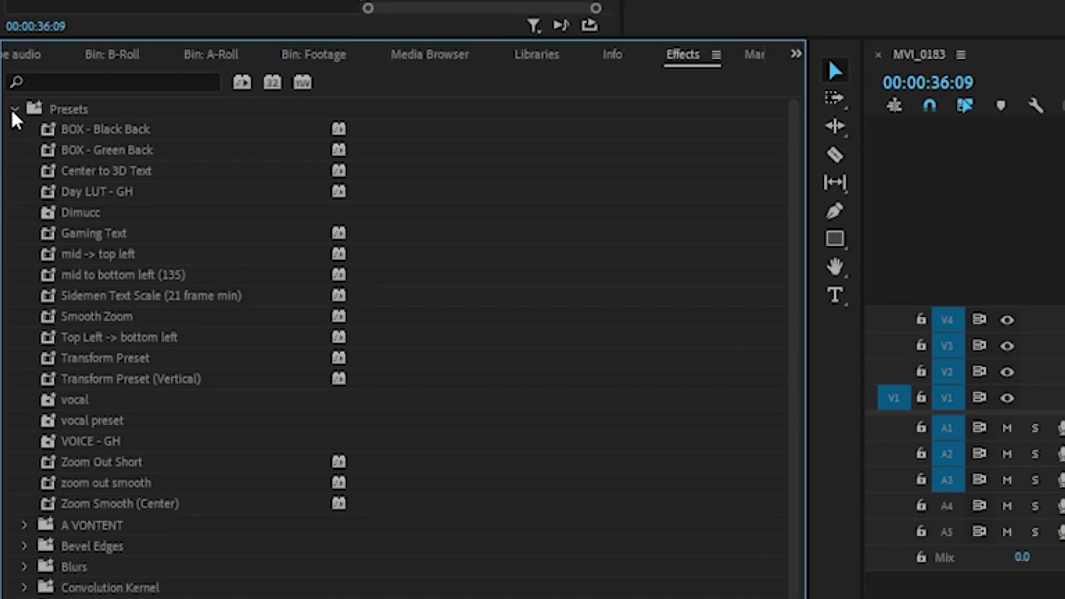